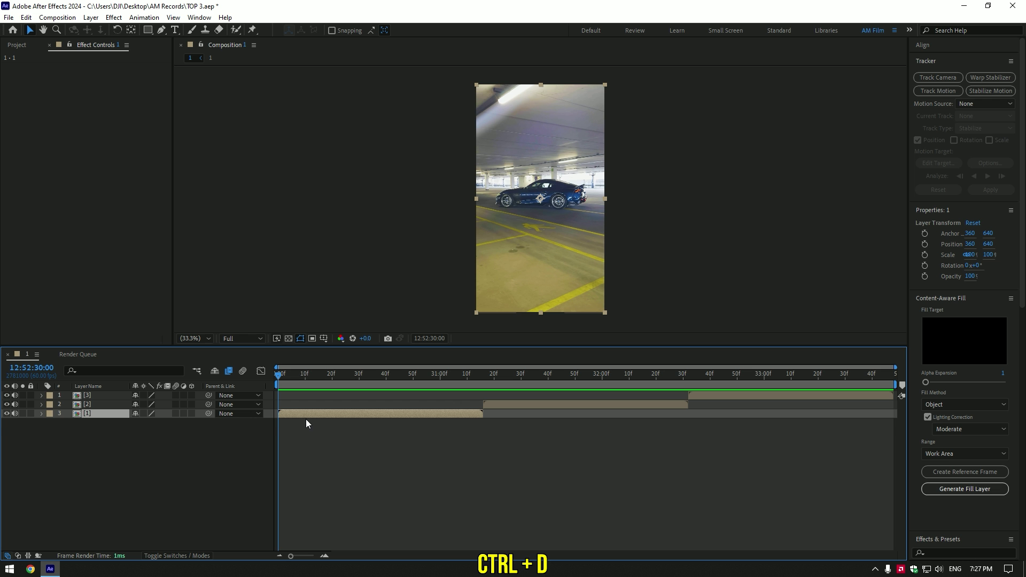
Step: Duplicate the footage layer with Ctrl+D and rename the copy 'Car only'
key(ctrl+d)
right_click(103, 415)
click(124, 384)
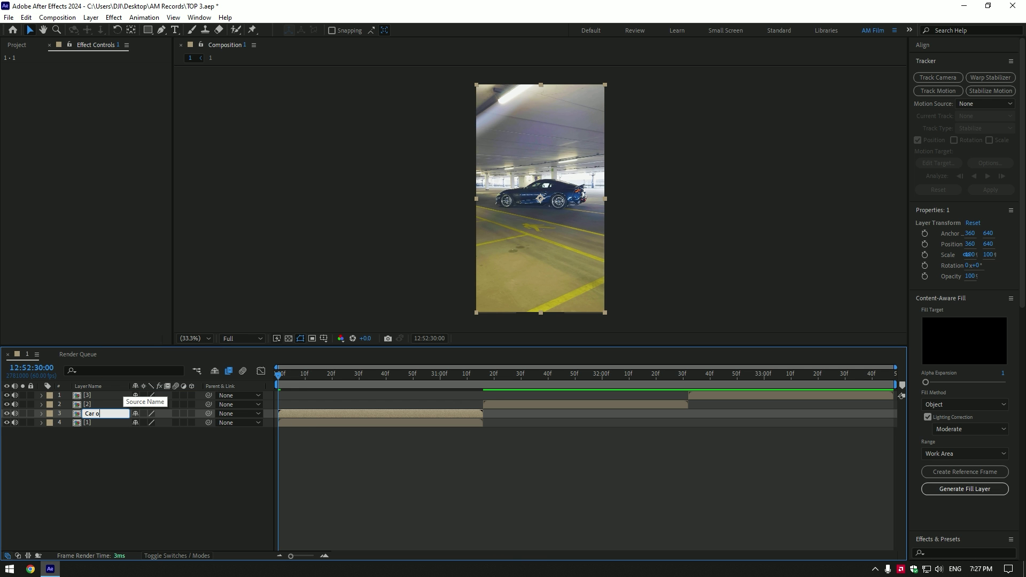
text(Car only)
key(Return)
click(237, 30)
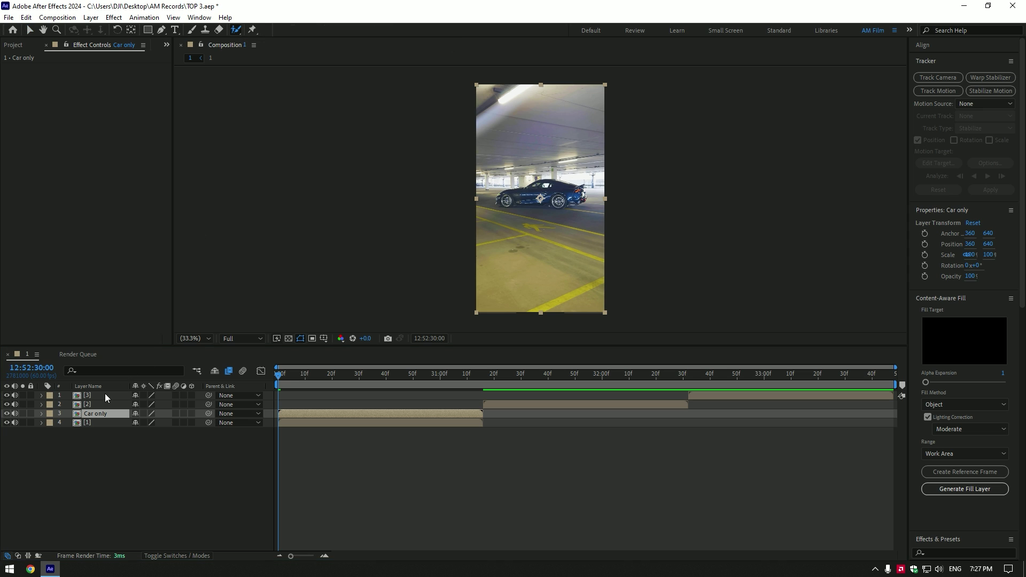
Step: Paint Roto Brush foreground strokes over the car in the Car only layer view
double_click(100, 414)
key(period)
key(period)
key(period)
key(period)
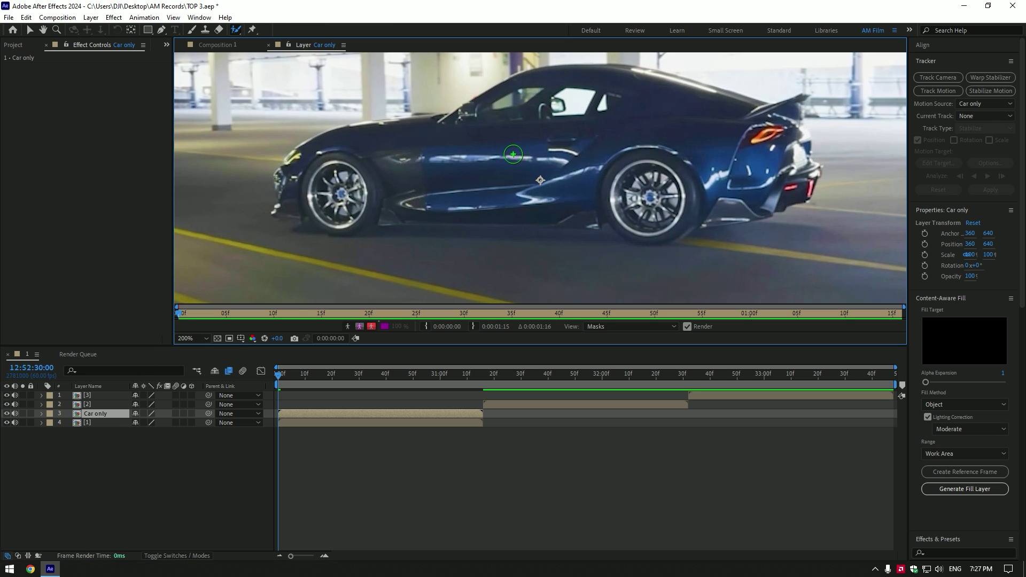
drag(284, 185, 805, 104)
drag(615, 203, 671, 161)
alt+click(695, 235)
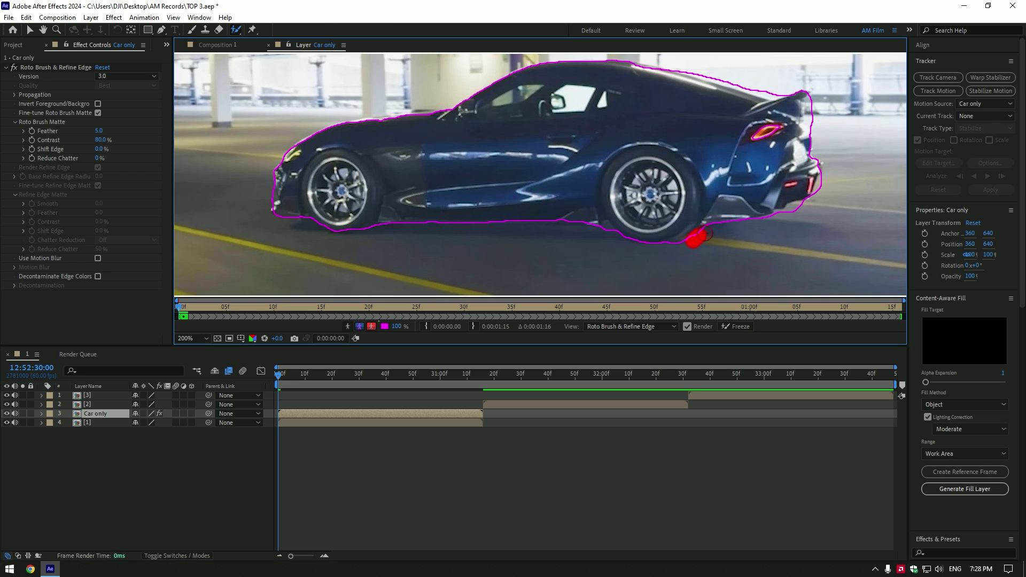
key(comma)
Step: Set the roto matte Feather to 10 and freeze it across the clip
click(100, 131)
text(1)
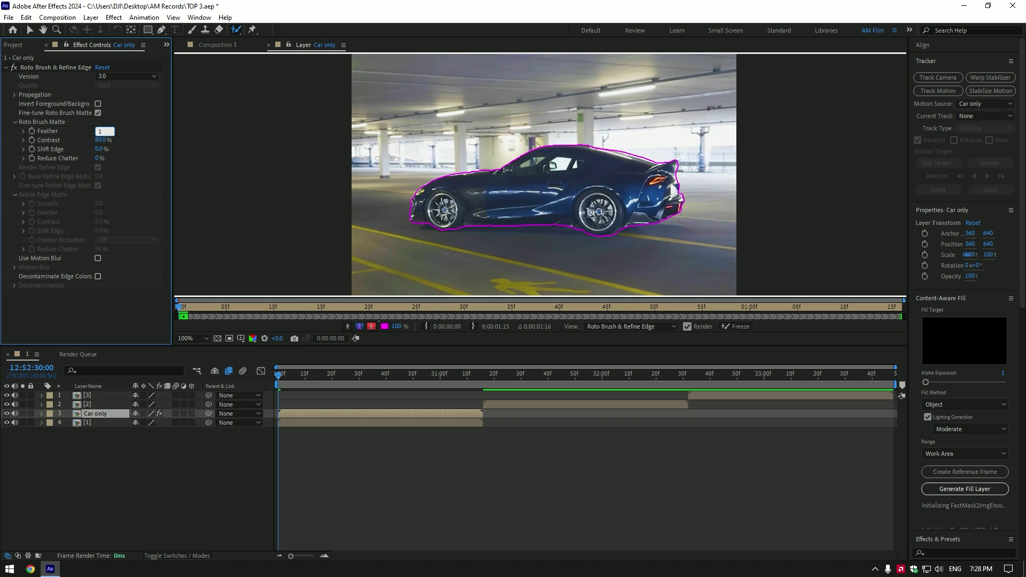
text(0)
click(733, 327)
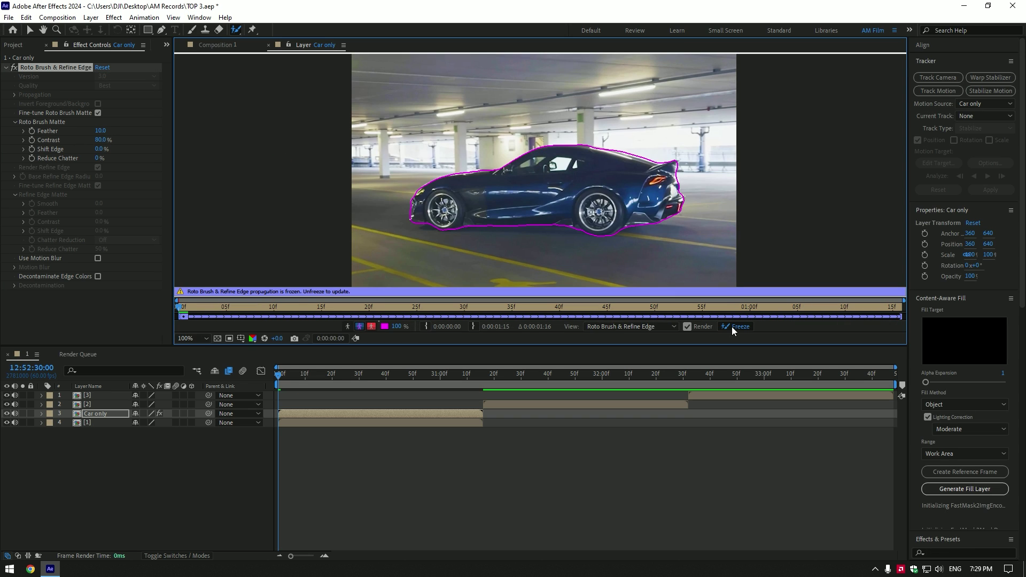
Step: Hide and reshow the background layer to check the car cutout in the composition
click(221, 44)
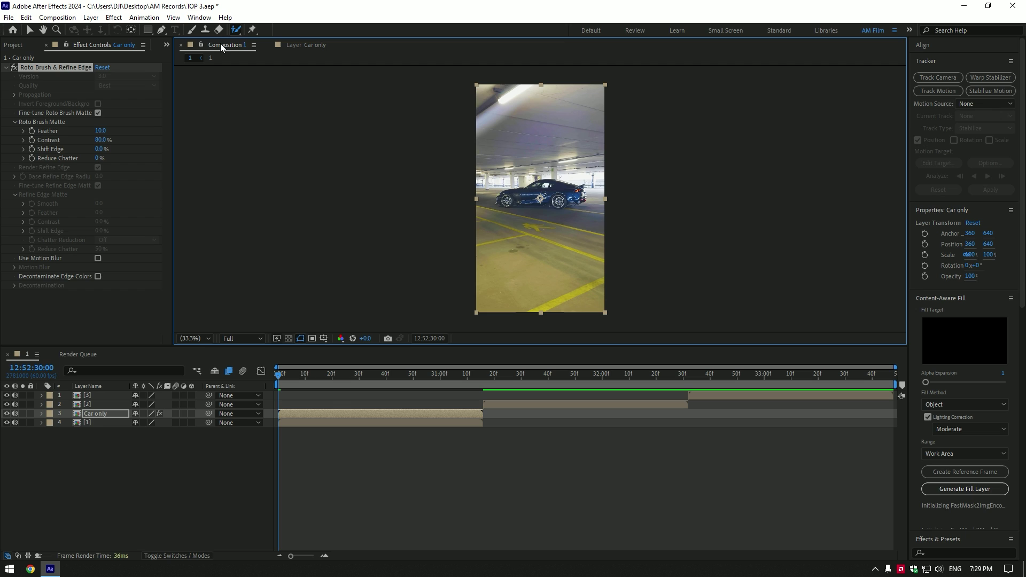
click(7, 423)
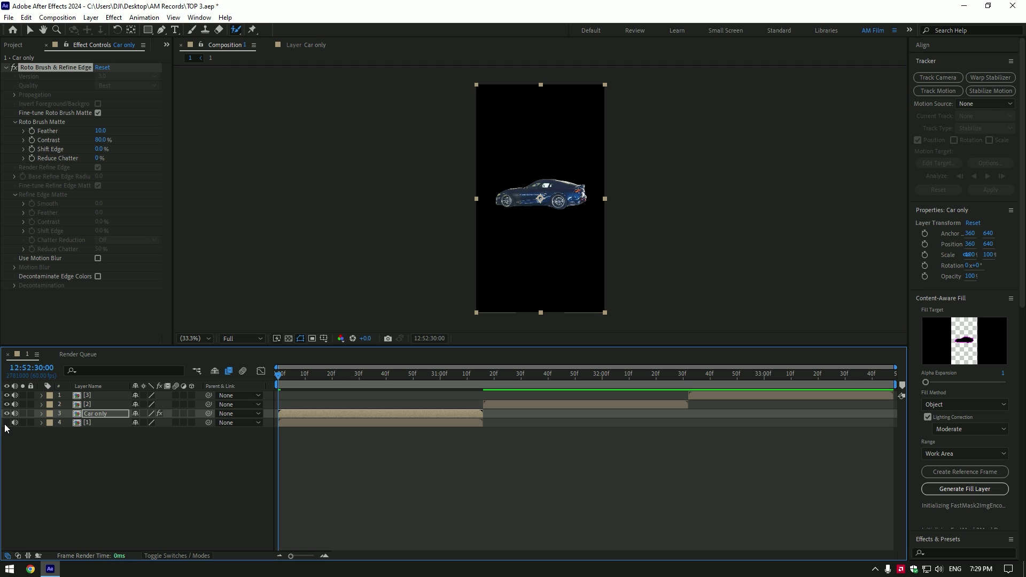
key(slash)
key(comma)
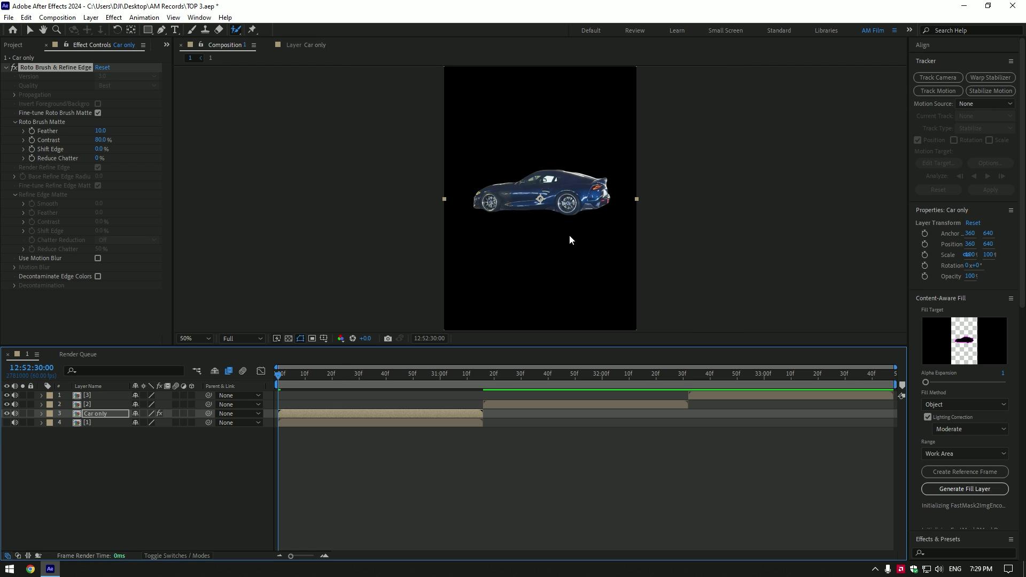
click(6, 423)
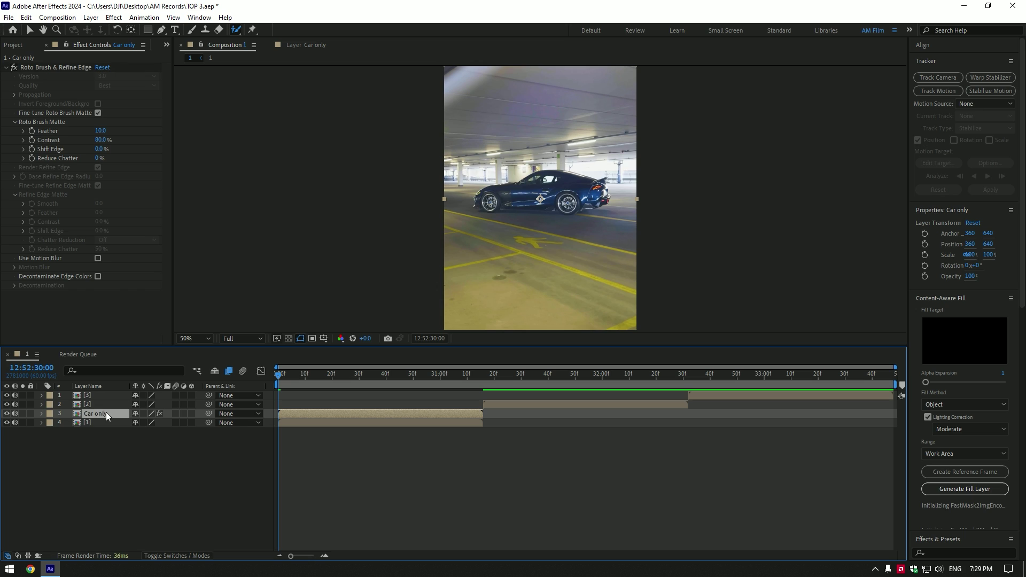
Step: Move the Car only anchor point onto the car's front wheel at 128, 667
key(slash)
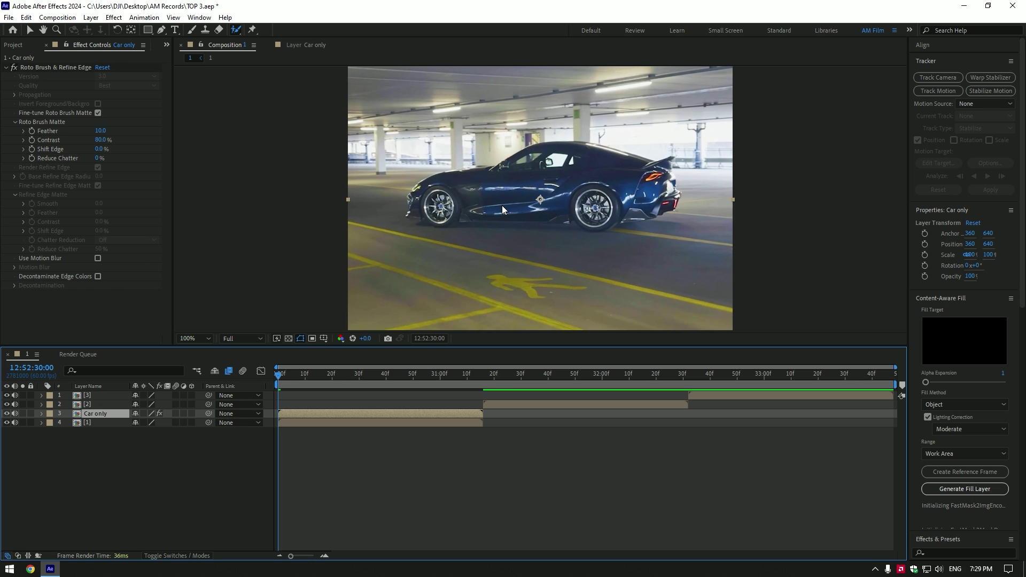
click(131, 30)
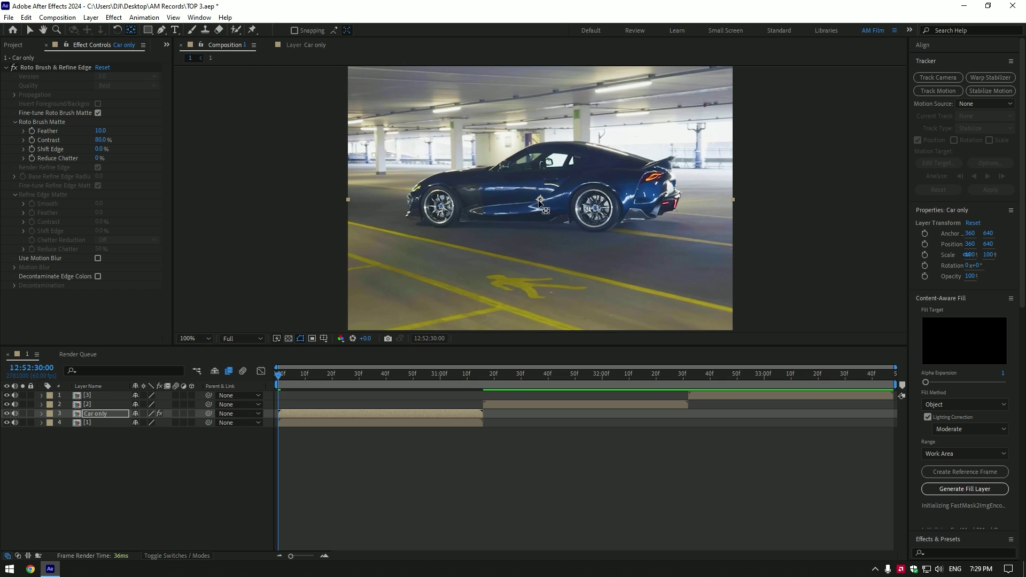
drag(540, 203, 415, 213)
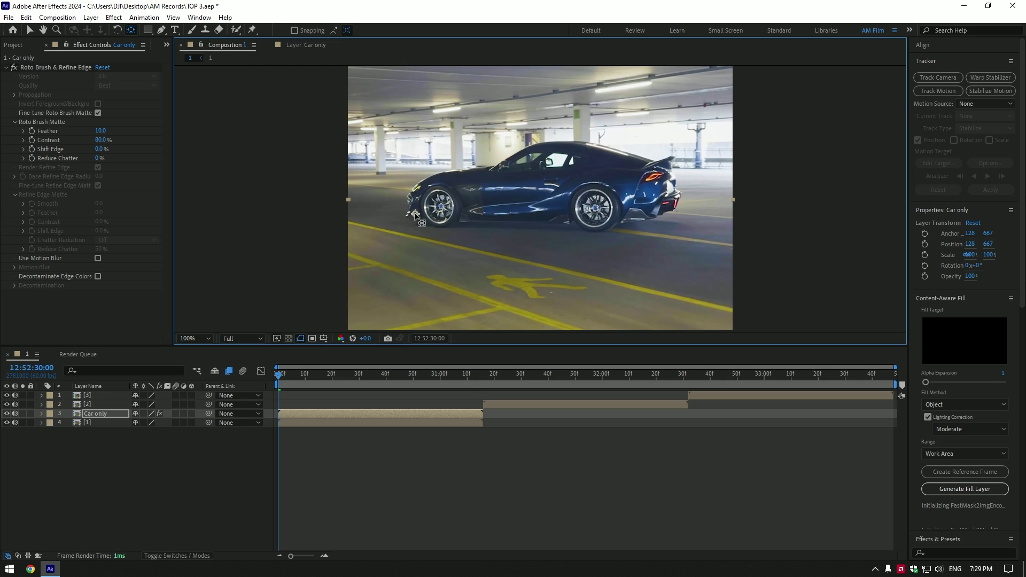
Step: Keyframe Car only Rotation at 0° at the start and tilt it to -8° around frame 24
key(r)
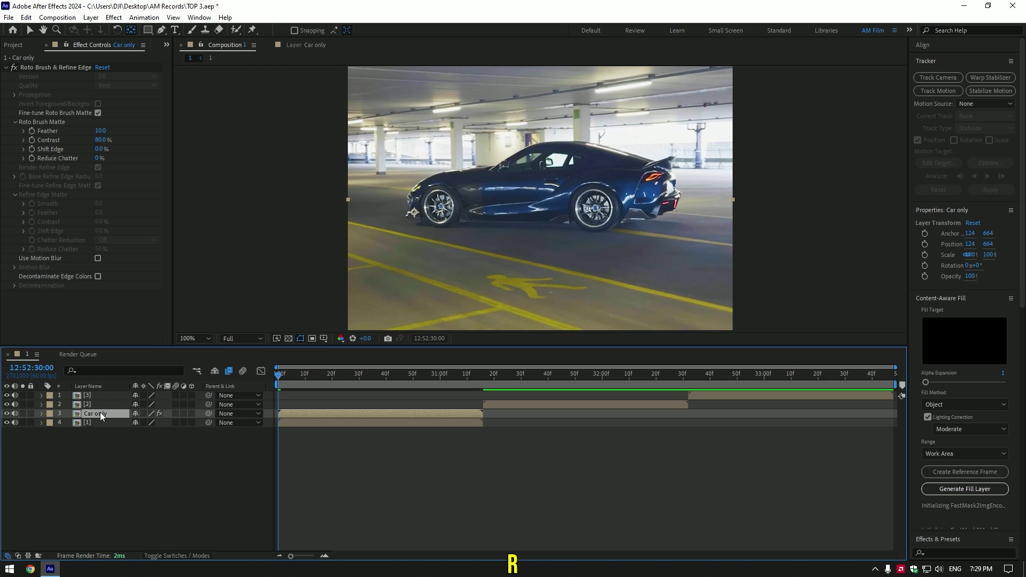
key(comma)
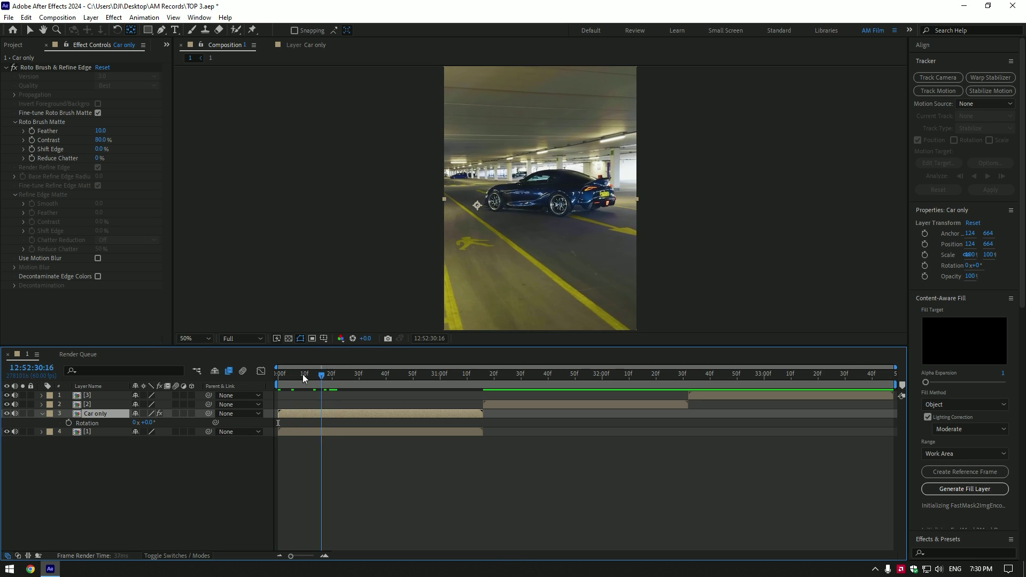
click(69, 424)
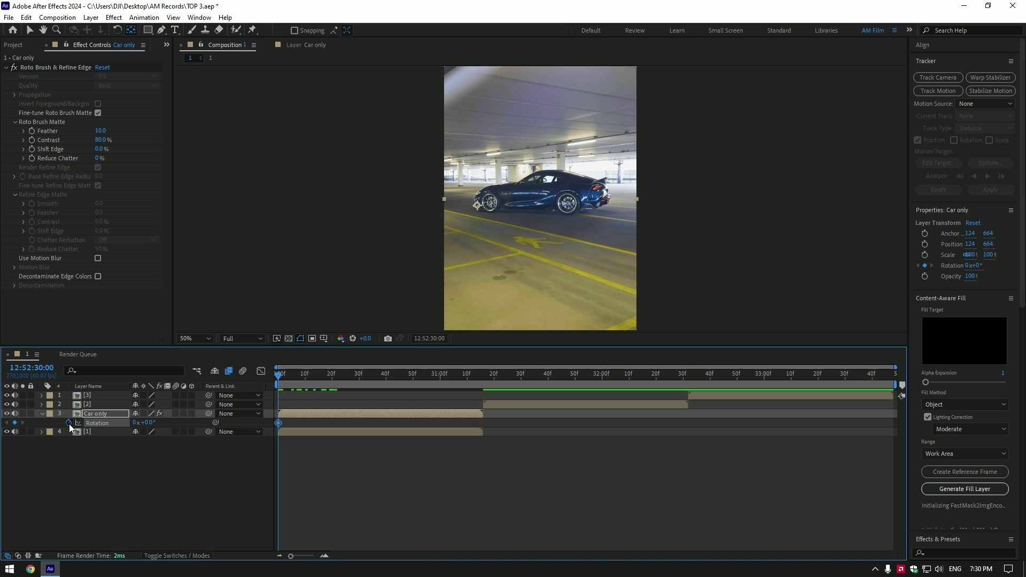
drag(274, 374, 343, 374)
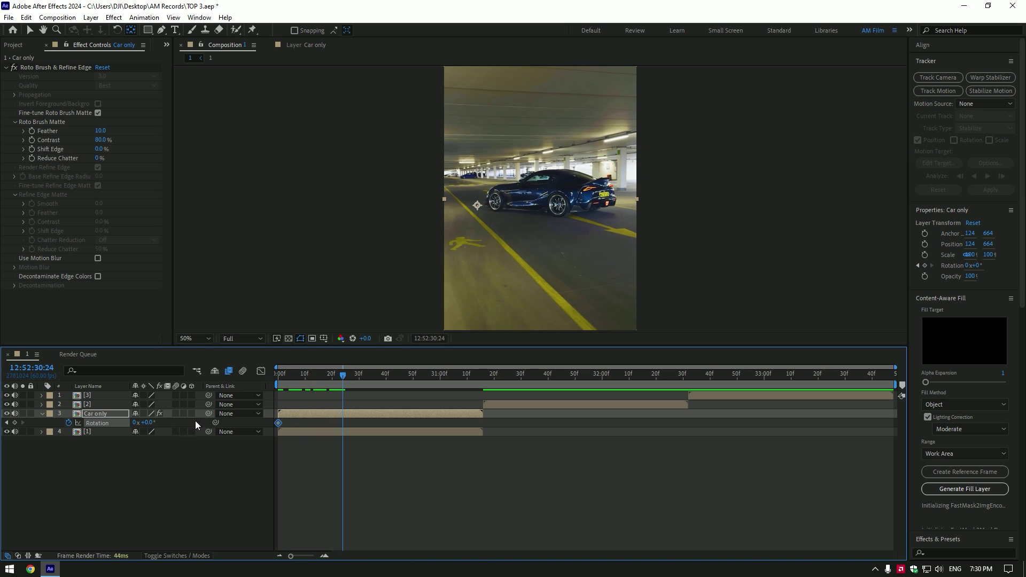
drag(145, 423, 145, 423)
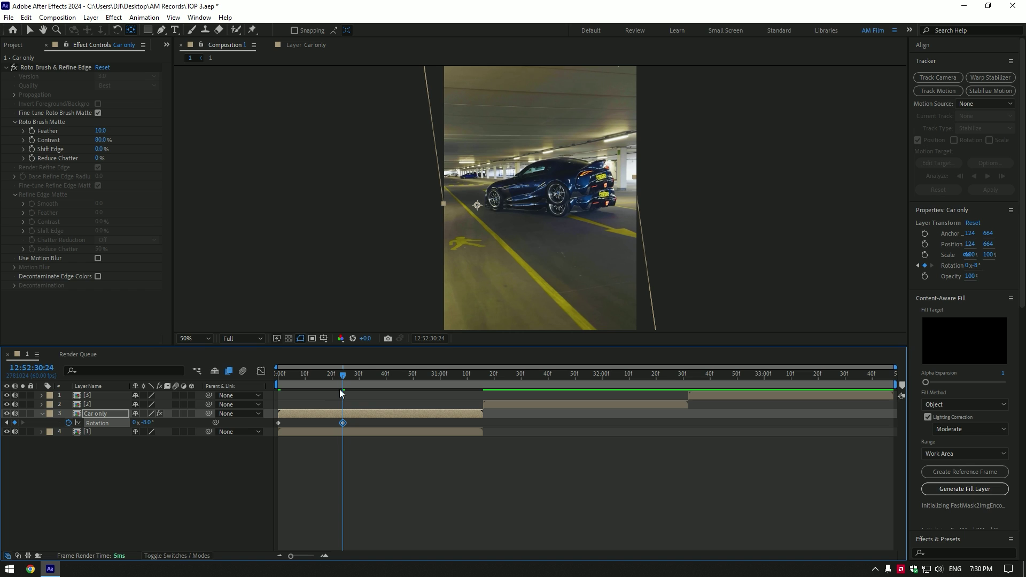
Step: Add a later 0° Rotation keyframe, shift the -8° keyframe later, and preview the tilt
drag(343, 374, 483, 377)
click(148, 423)
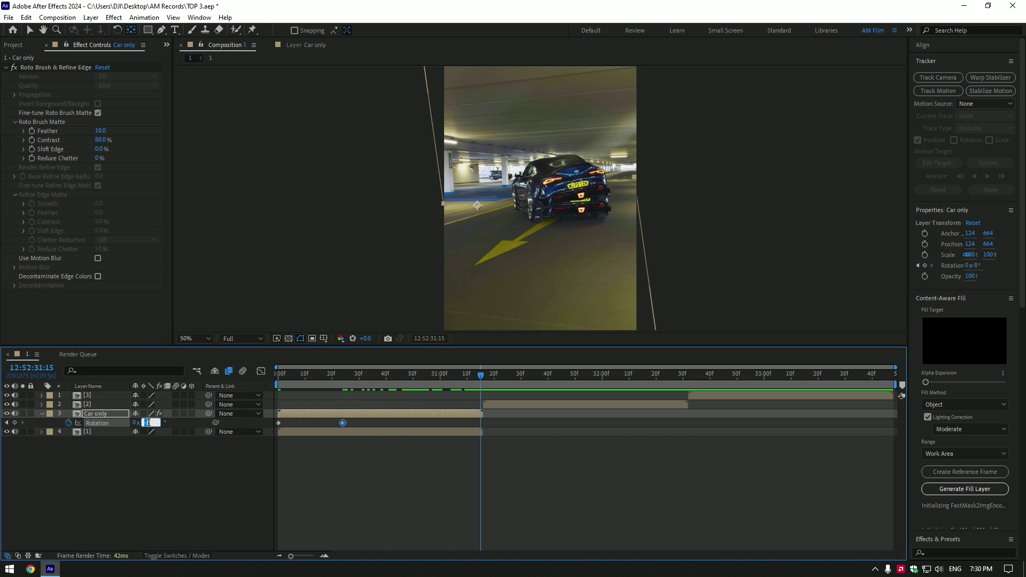
text(0)
key(Return)
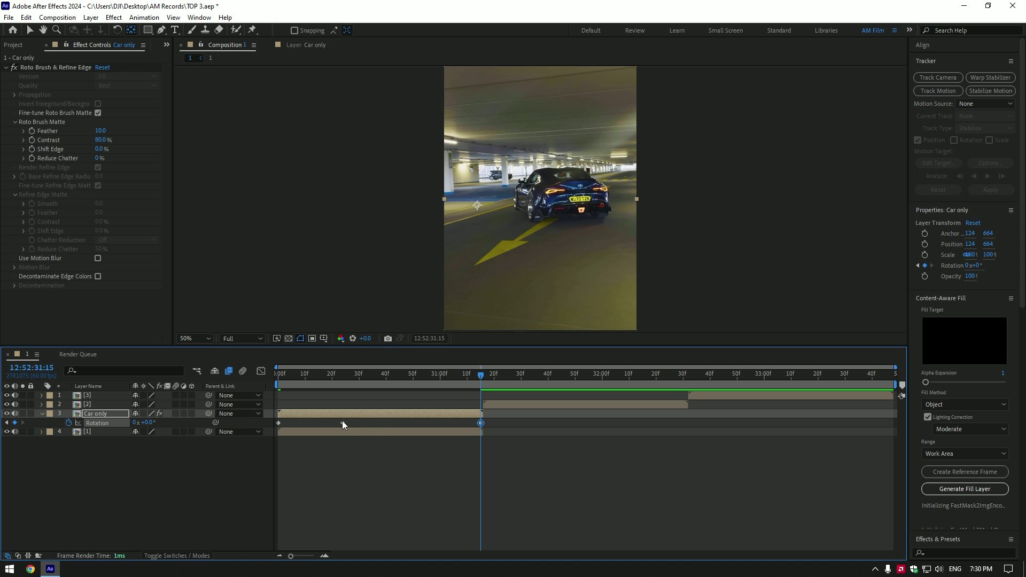
drag(342, 423, 373, 423)
click(275, 377)
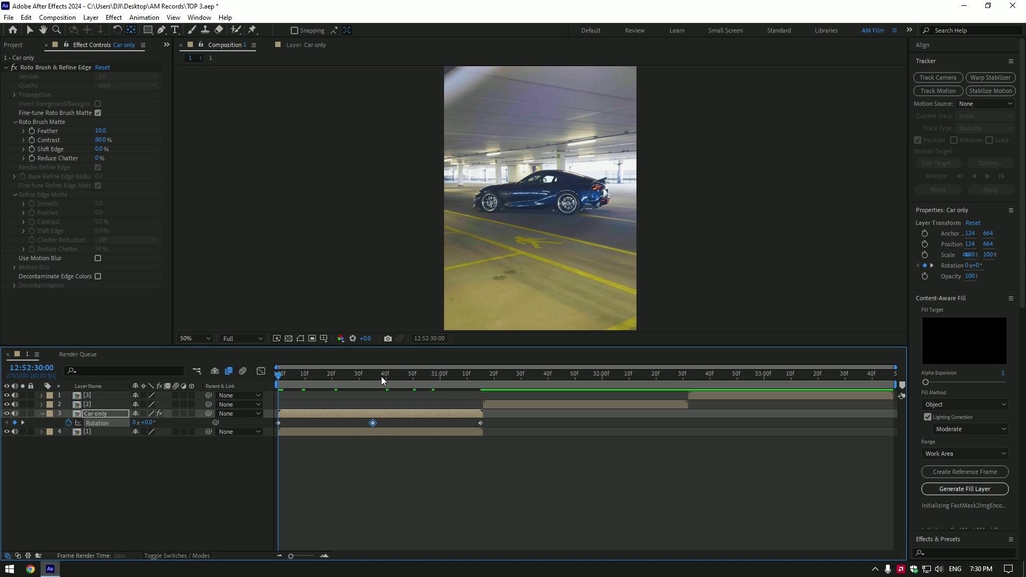
key(space)
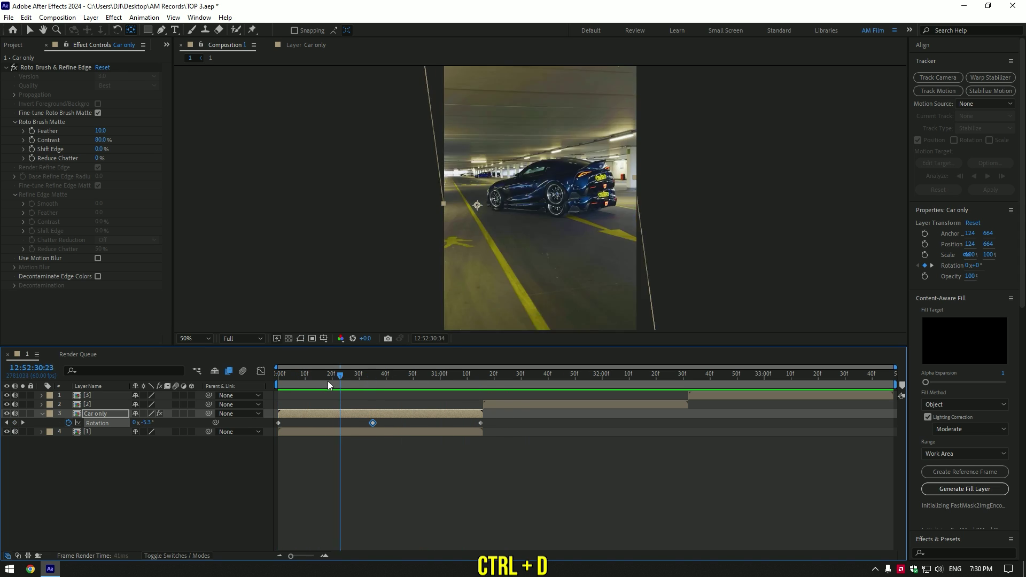
Step: Duplicate Car only and set the copy's peak Rotation keyframe to -16°
click(274, 379)
key(ctrl+d)
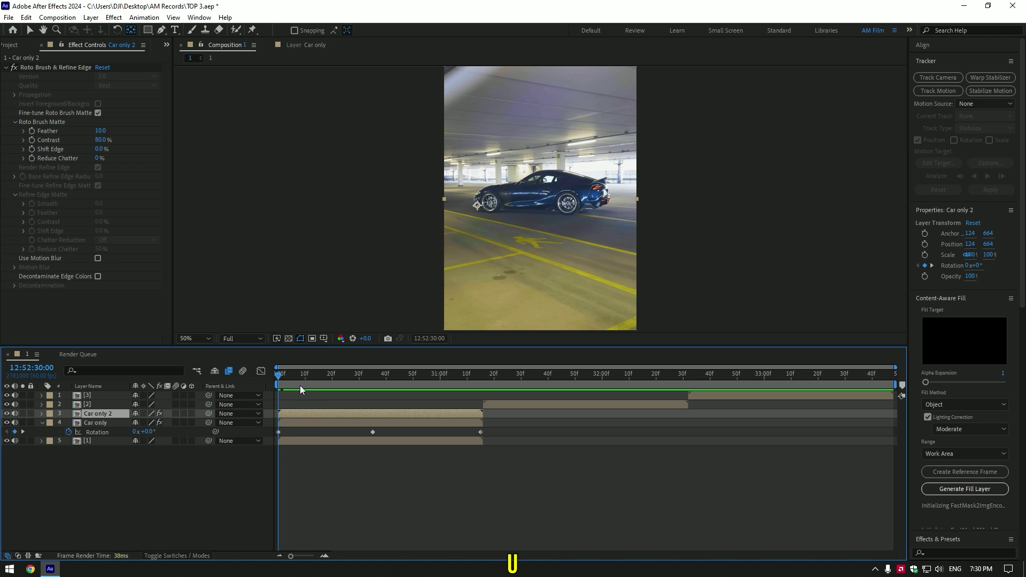
key(u)
drag(281, 374, 373, 376)
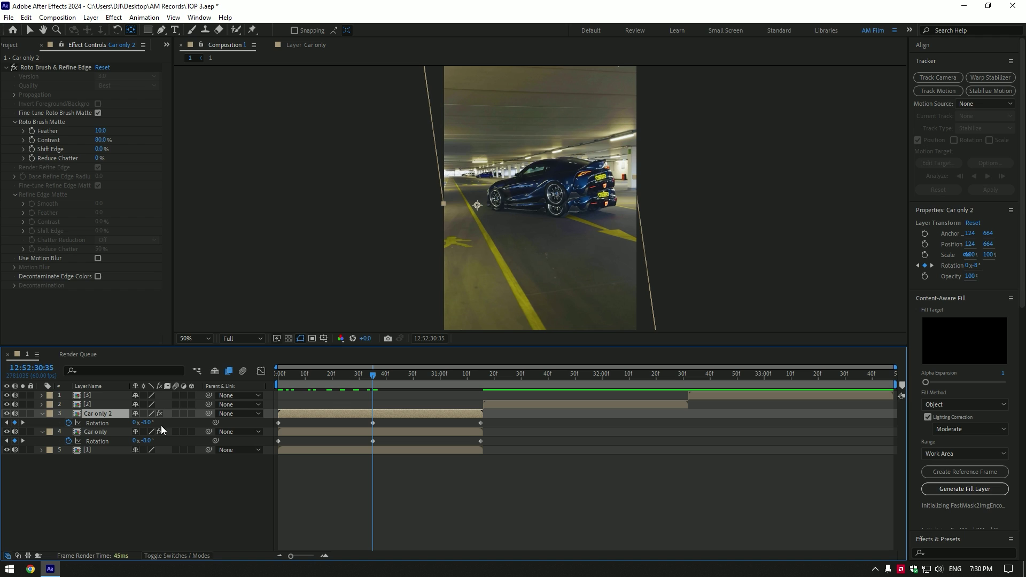
drag(147, 423, 129, 423)
Step: Duplicate the -16° copy and set the third car's peak Rotation to -27°
key(ctrl+d)
key(period)
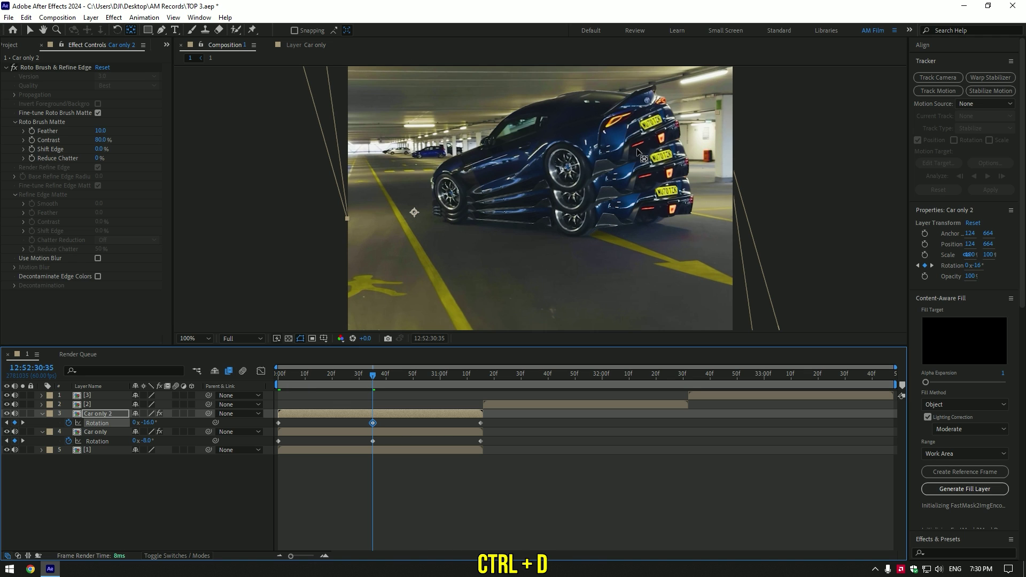
key(u)
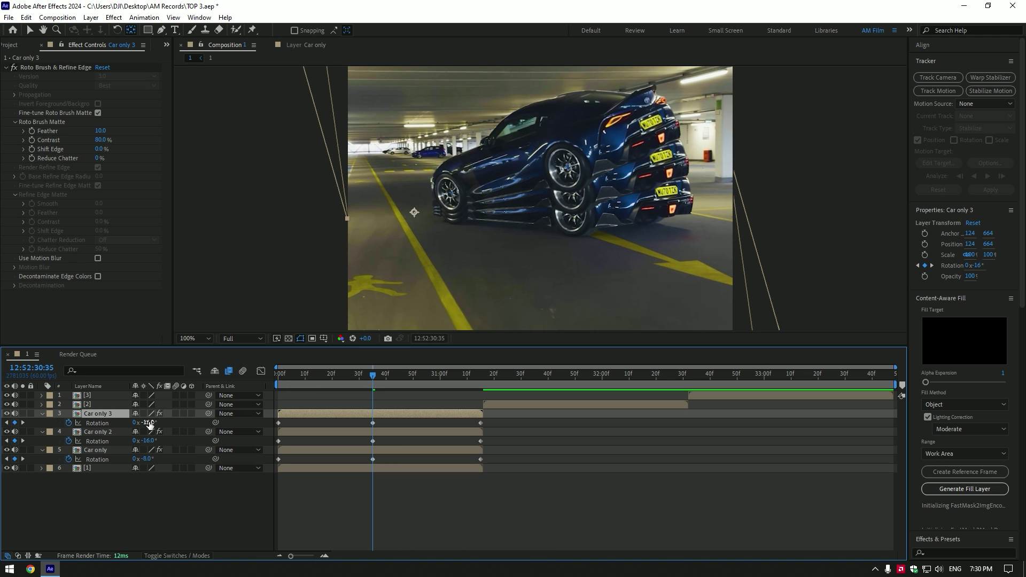
drag(148, 423, 140, 423)
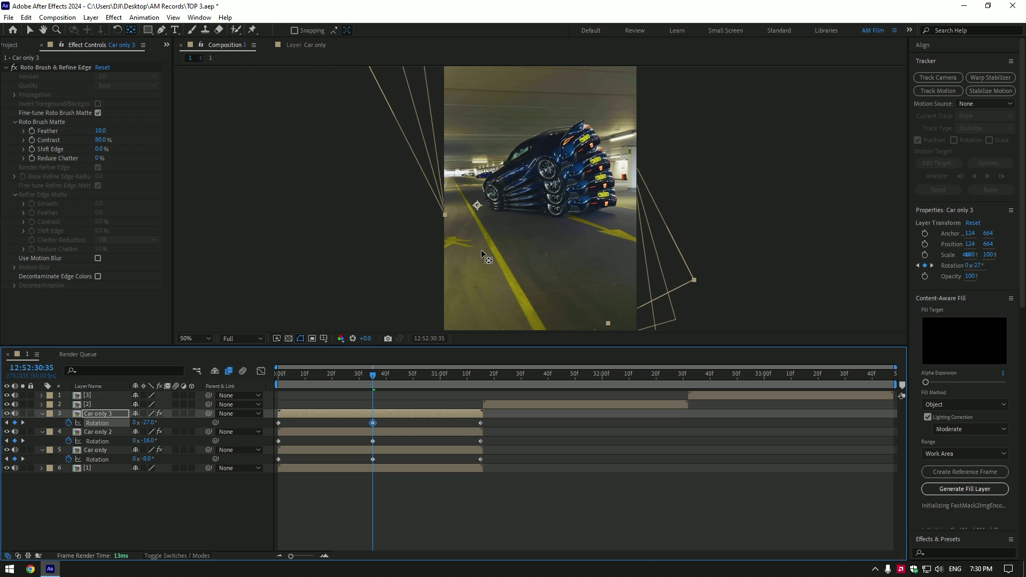
Step: Enable motion blur on the three car layers and Easy Ease all their Rotation keyframes
key(comma)
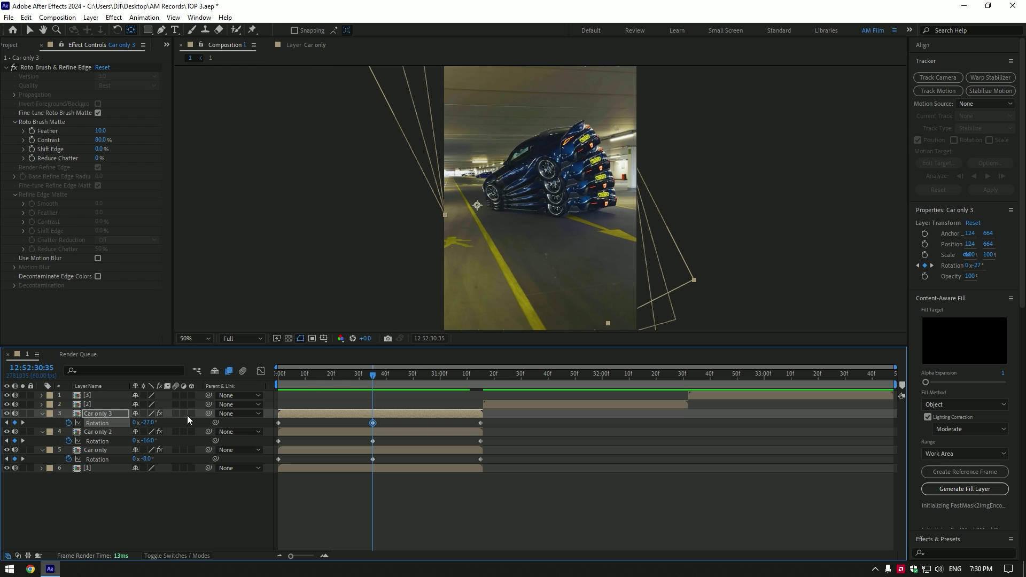
drag(175, 413, 177, 450)
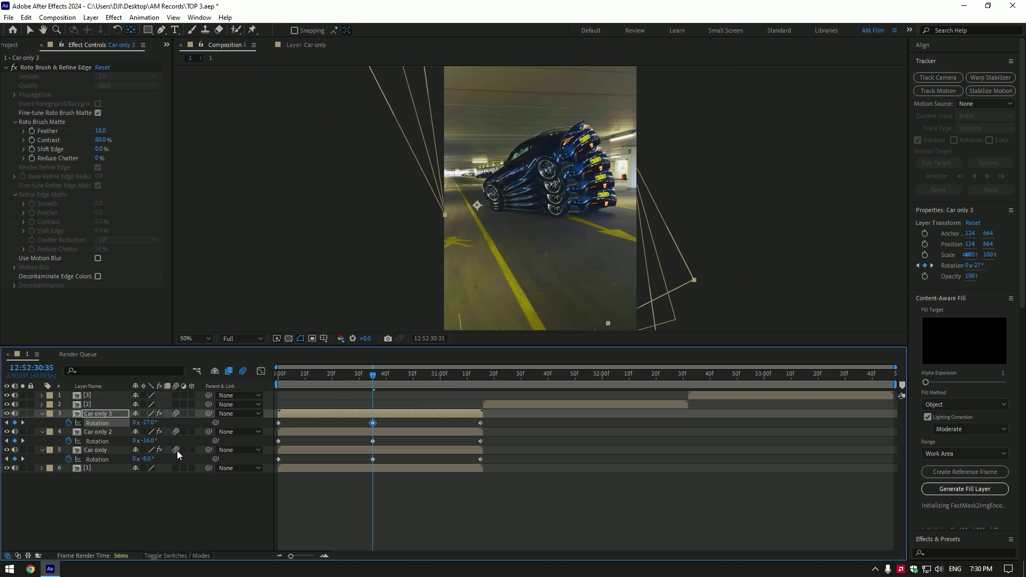
drag(509, 419, 278, 461)
key(F9)
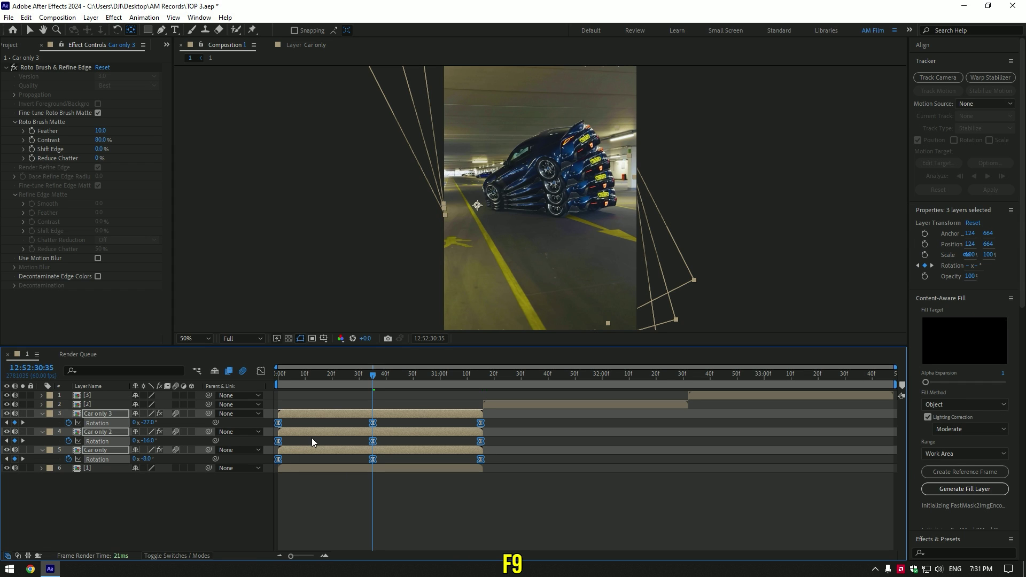
Step: Stretch the middle keyframes' ease influence in the Graph Editor, then preview the rotating cars
click(262, 372)
drag(358, 421, 404, 529)
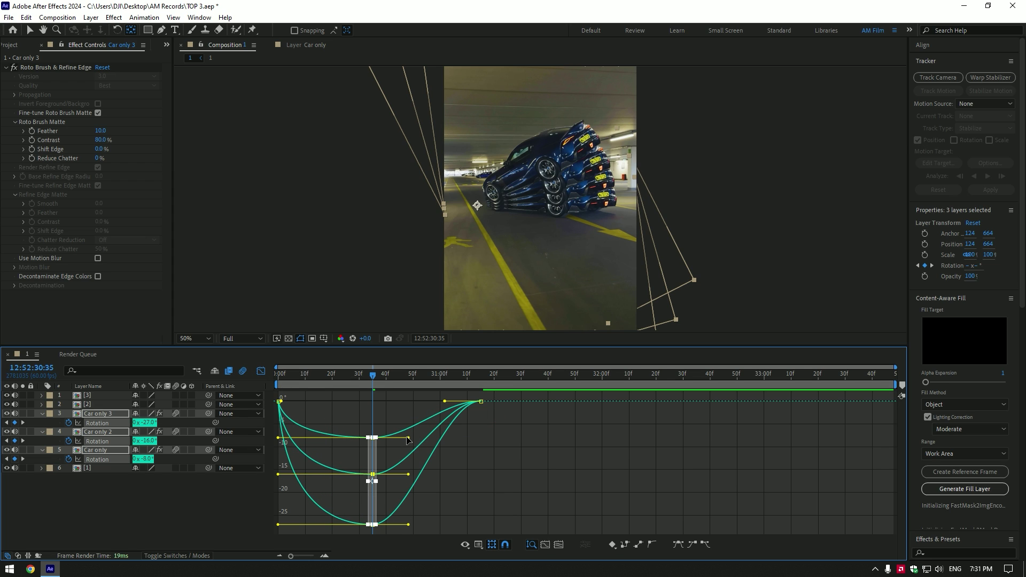
drag(409, 437, 481, 441)
drag(439, 398, 509, 415)
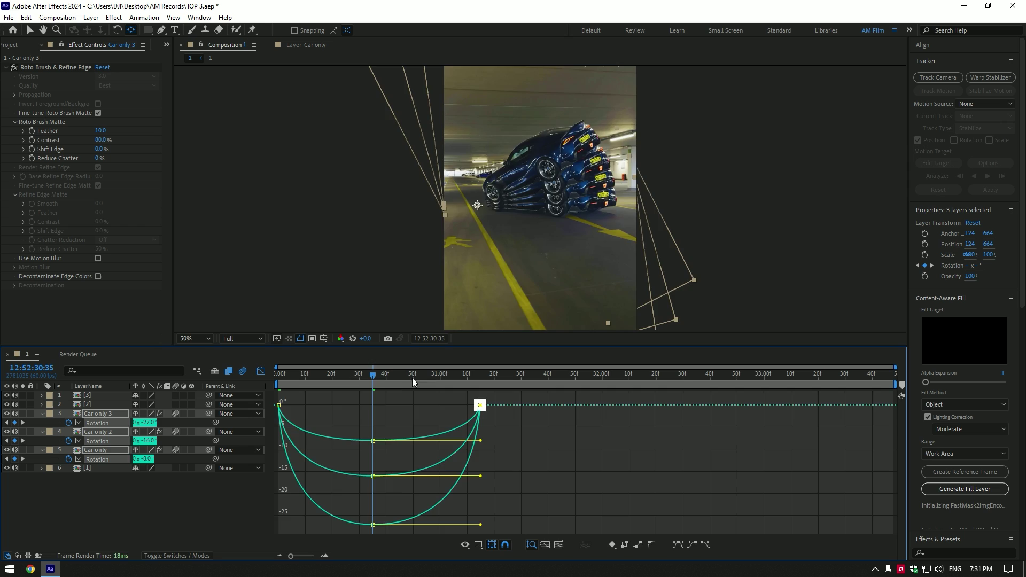
key(shift+F3)
key(space)
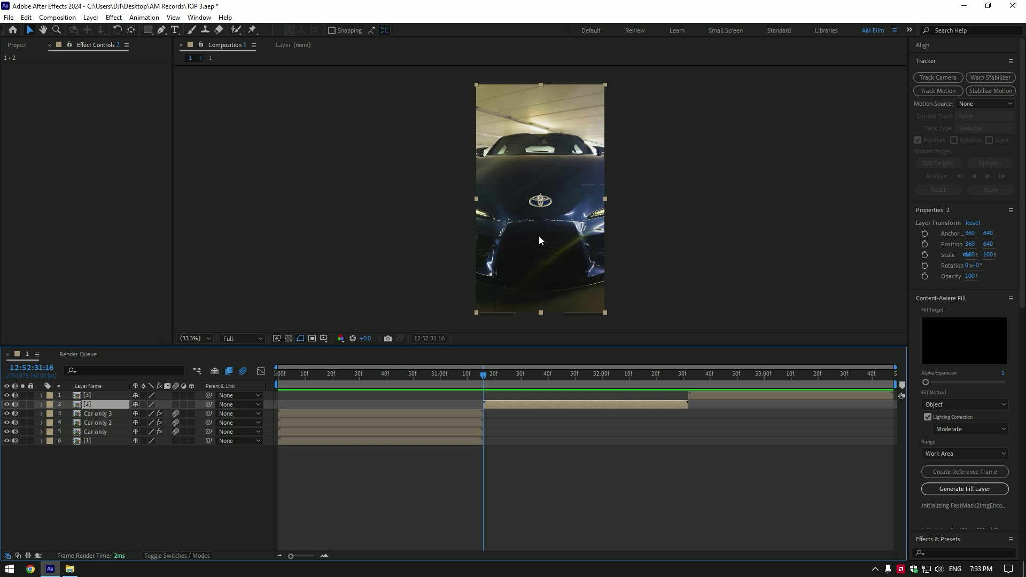
Step: Fit the frame in view and apply Mocha AE to layer [2] by searching 'mocha'
scroll(539, 236, up, 5)
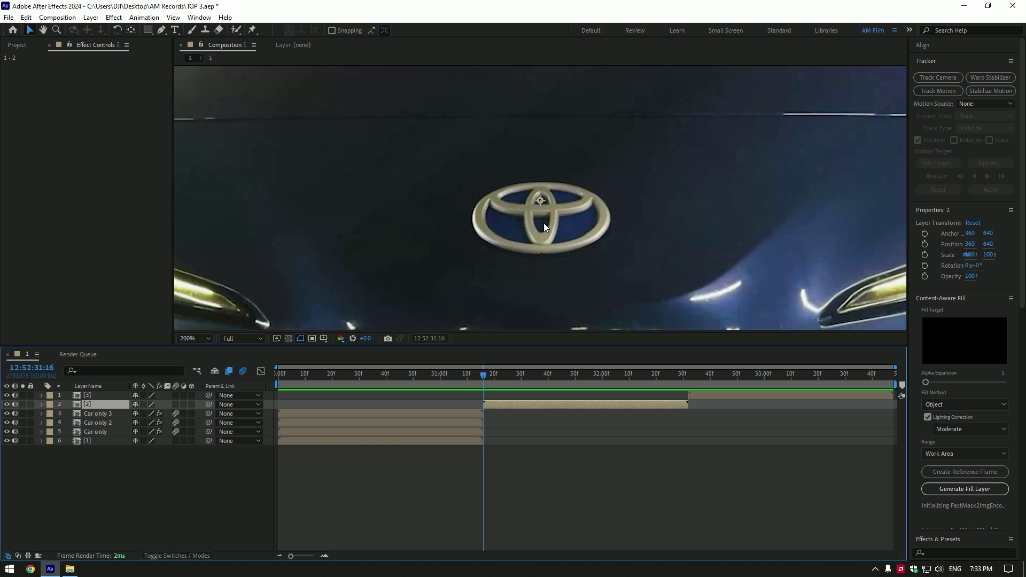
key(slash)
click(236, 29)
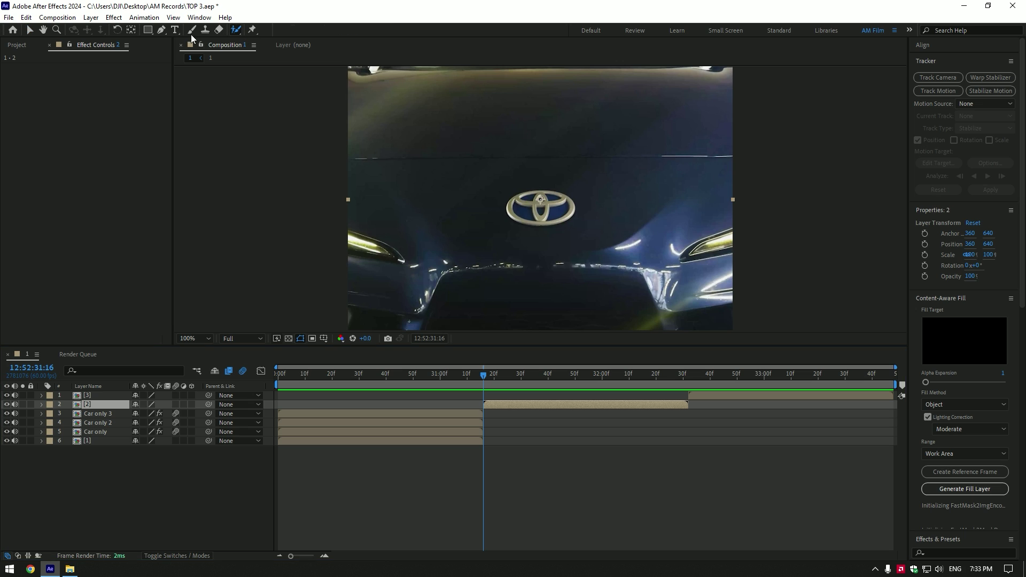
drag(148, 30, 193, 52)
key(ctrl+space)
text(m)
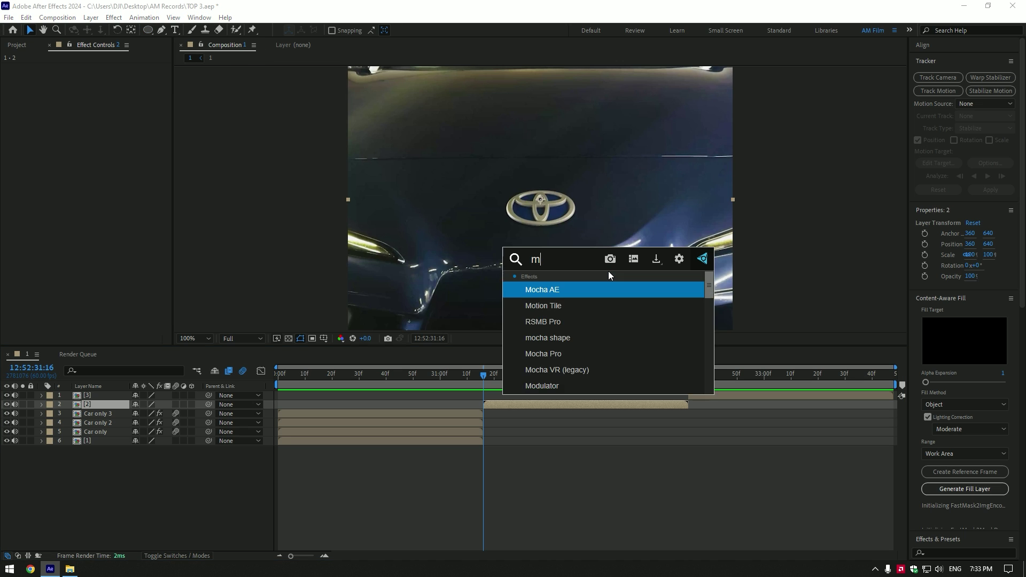
text(ocha)
key(Return)
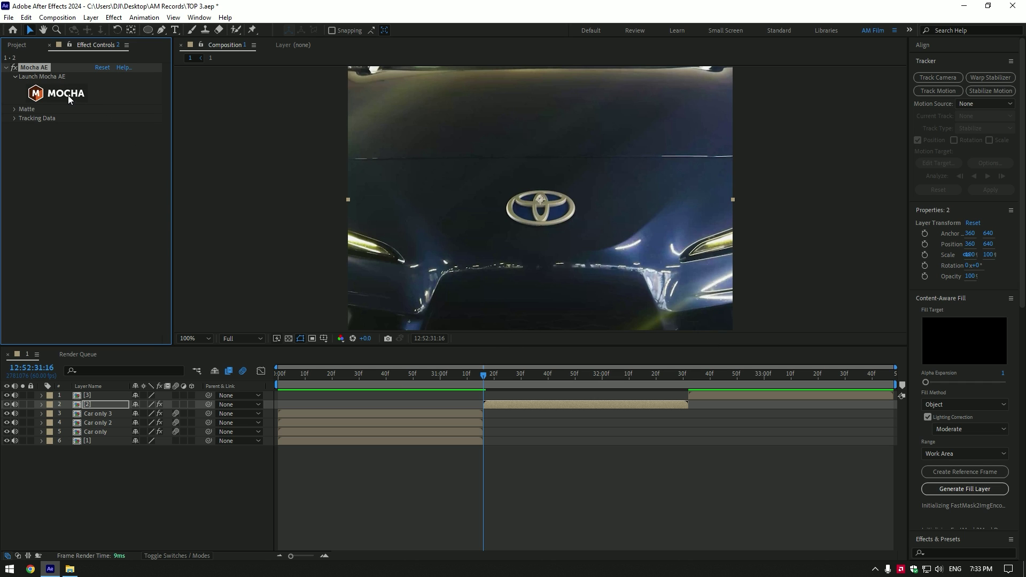
Step: In Mocha, draw an X-spline ellipse around the Toyota logo, track it forward, and close Mocha
click(68, 95)
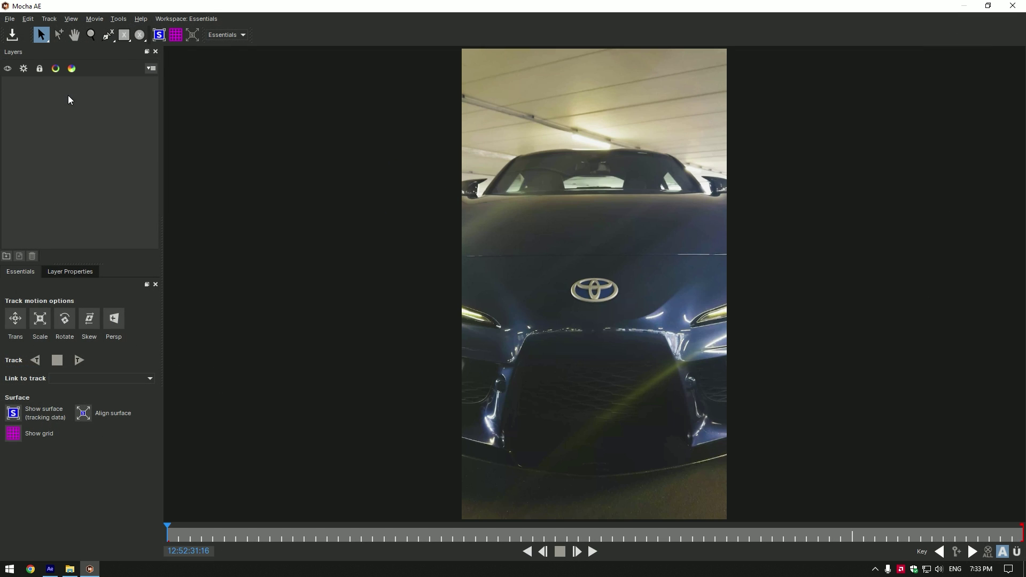
click(139, 35)
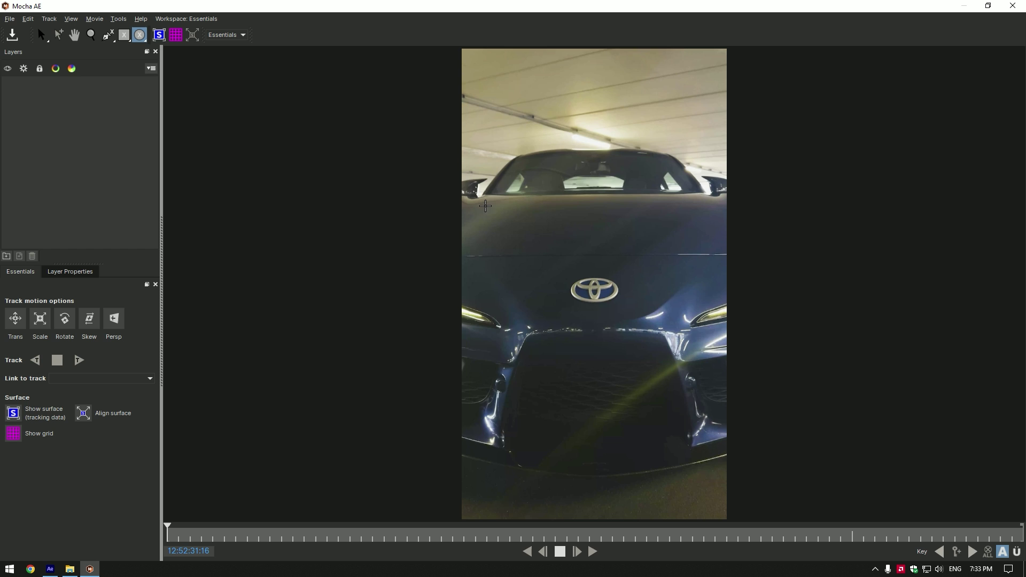
scroll(616, 306, up, 4)
mouse_move(557, 259)
mouse_down()
mouse_move(493, 294)
mouse_move(501, 289)
mouse_up()
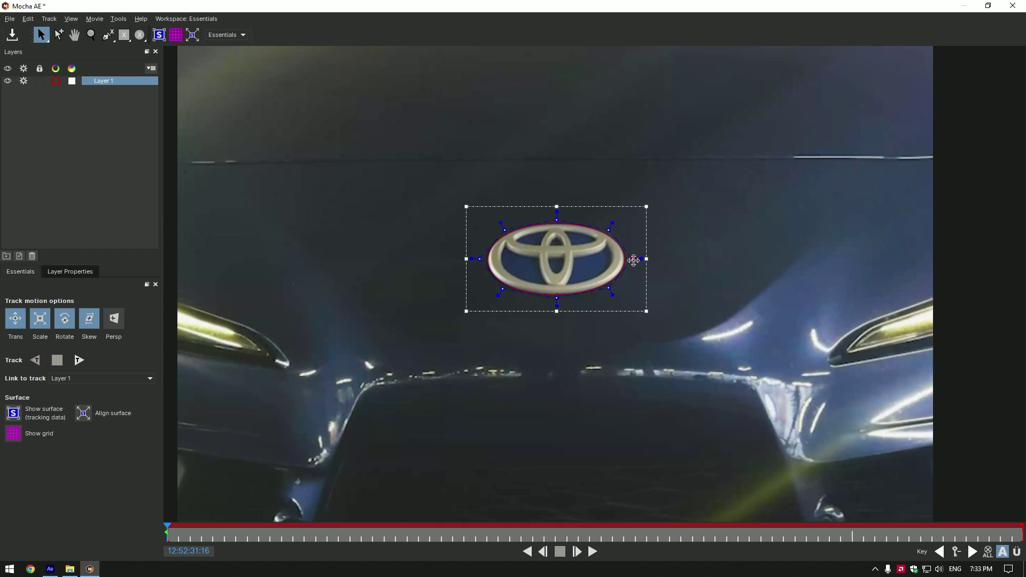
click(82, 360)
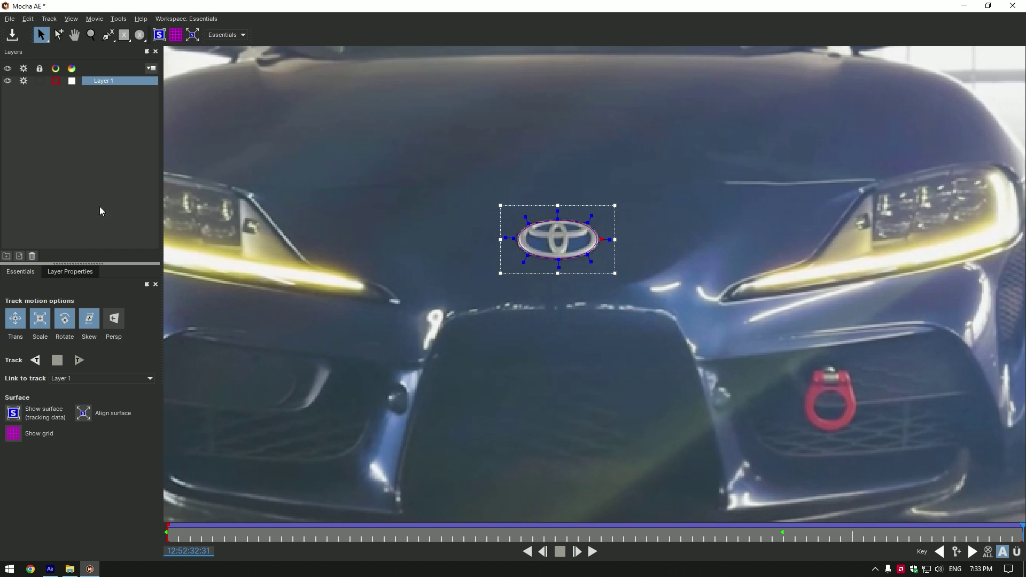
click(11, 35)
click(1013, 5)
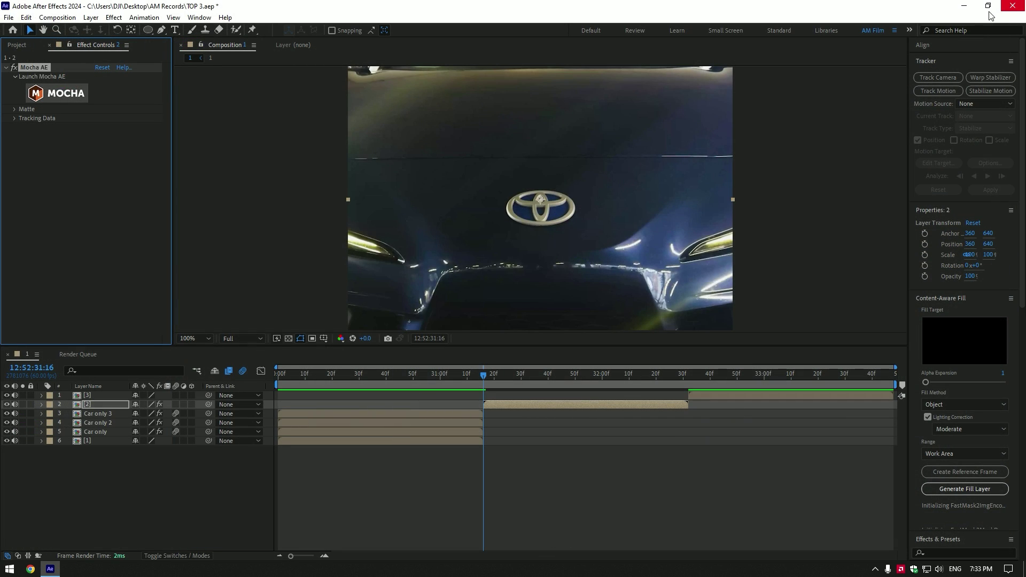
Step: Turn on Mocha AE's Apply Matte to isolate the Toyota logo, then duplicate layer [2]
click(15, 109)
click(98, 127)
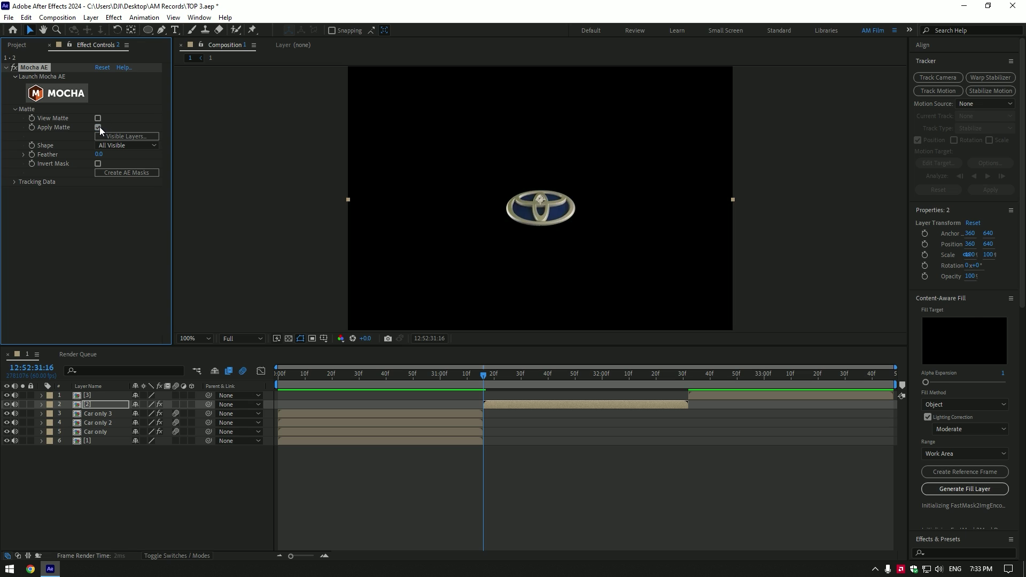
key(space)
drag(488, 374, 484, 373)
key(ctrl+d)
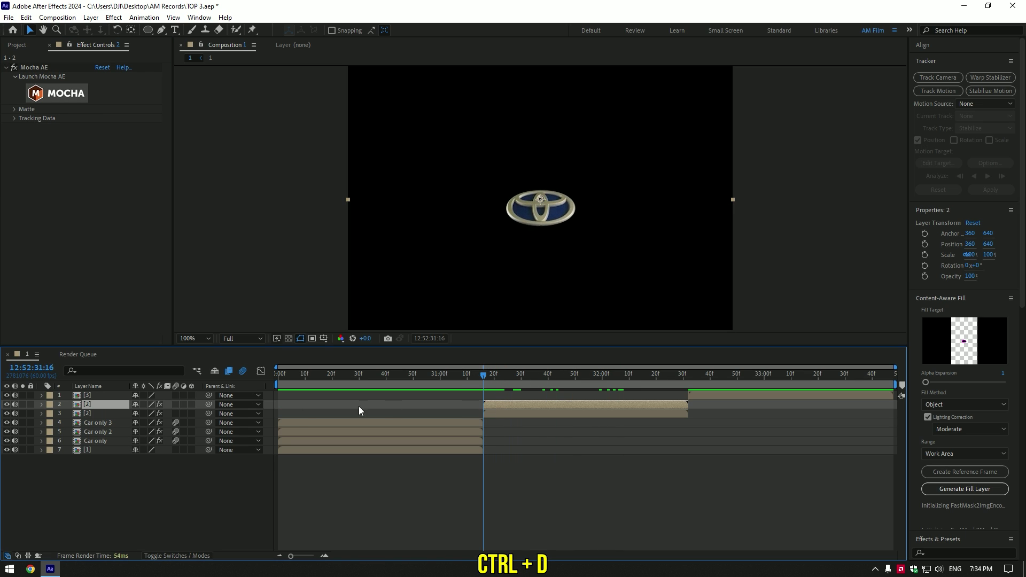
click(82, 412)
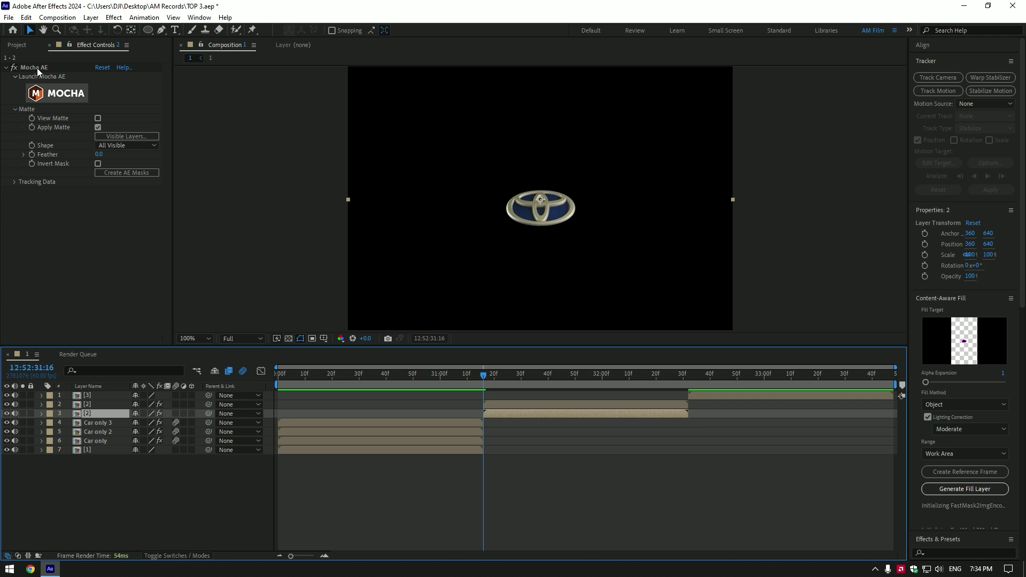
Step: Remove Mocha from the duplicate and rename the matted logo layer 'Logo'
click(37, 68)
key(Delete)
click(85, 406)
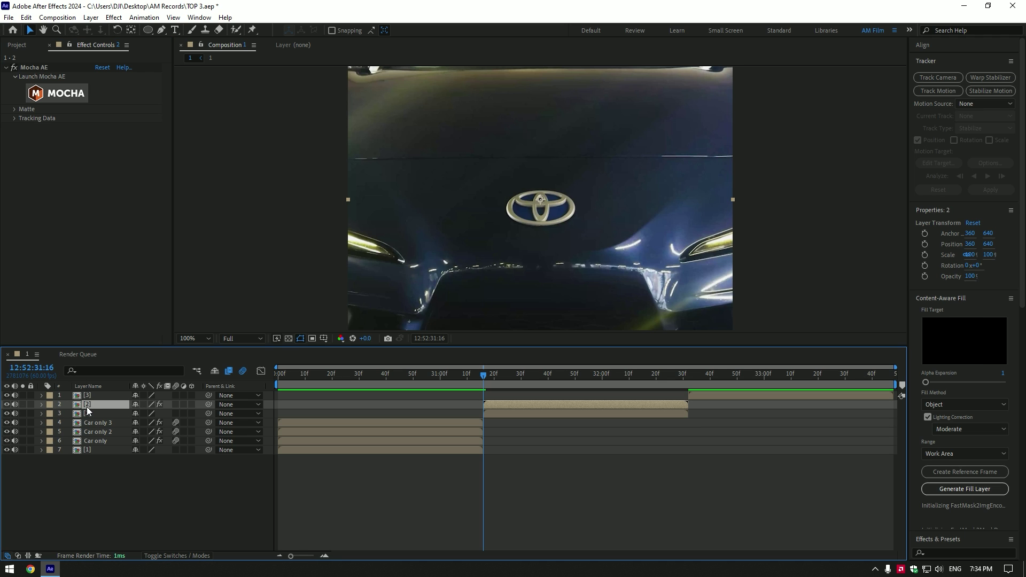
right_click(87, 406)
click(117, 373)
text(Logo)
key(Return)
Step: Keyframe the Logo layer's Scale shrinking from 100% to 82% at 31:53
key(s)
mouse_move(497, 375)
mouse_down()
mouse_move(507, 376)
mouse_move(483, 377)
mouse_up()
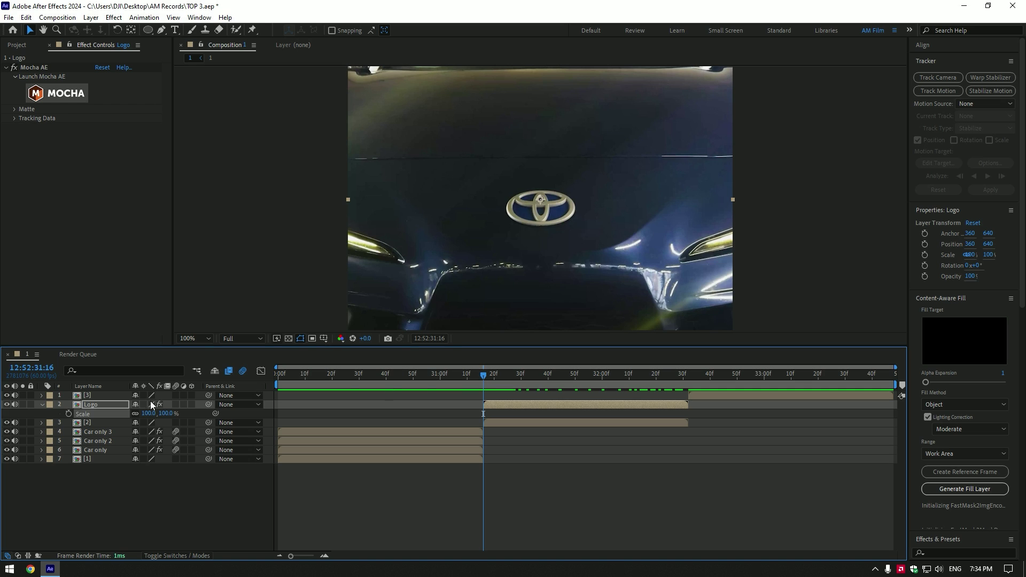
drag(491, 377, 584, 377)
drag(144, 414, 138, 415)
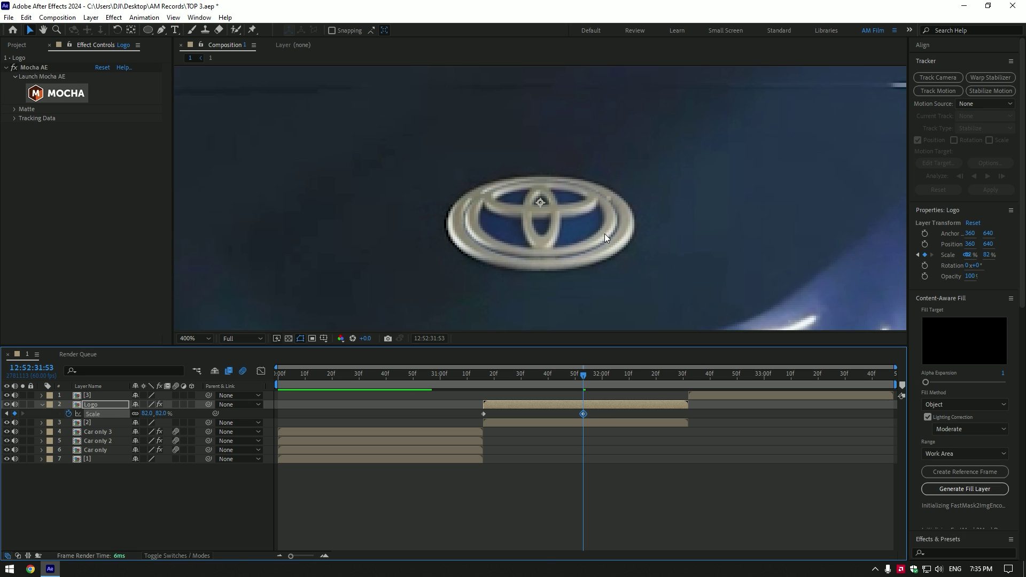
Step: Duplicate into Logo 2–5 with end scales of 65%, 51%, 39% and 30%
key(ctrl+d)
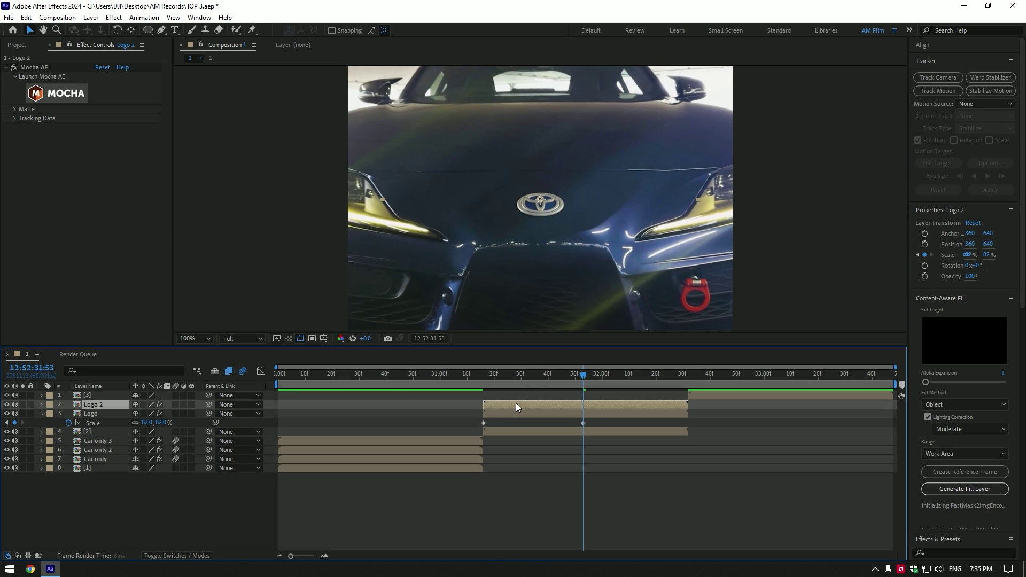
key(u)
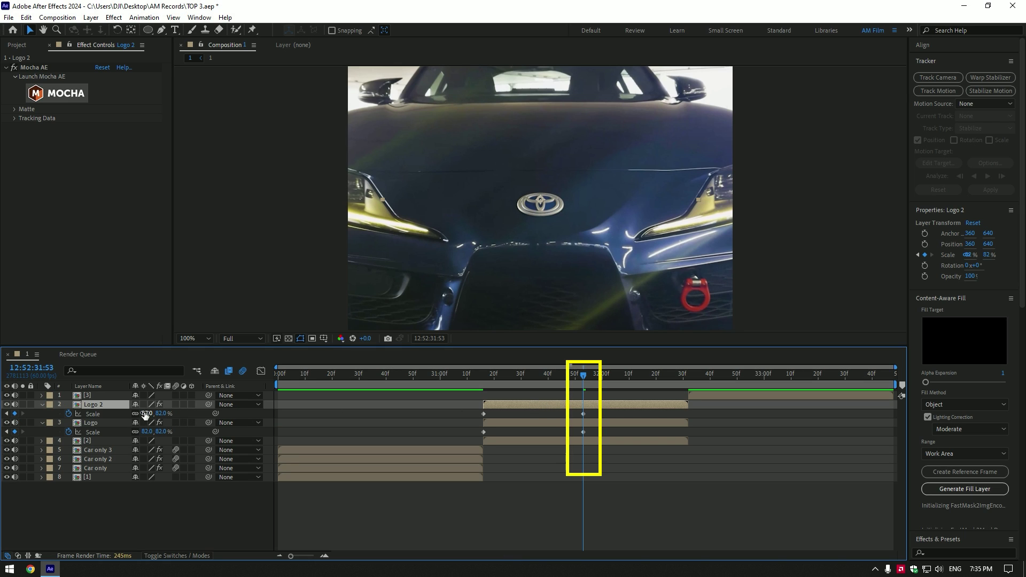
drag(145, 416, 139, 416)
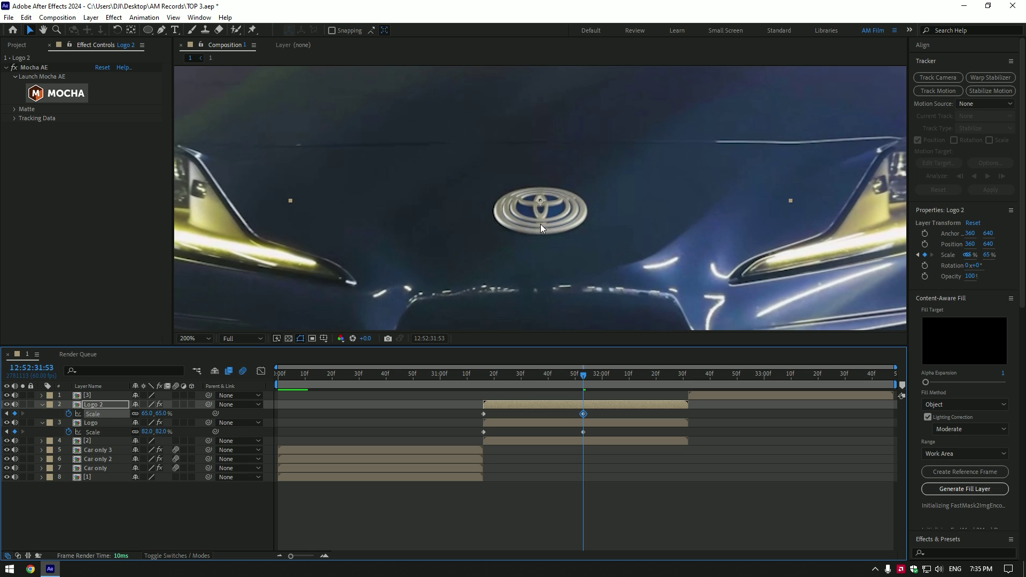
key(period)
click(569, 405)
key(ctrl+d)
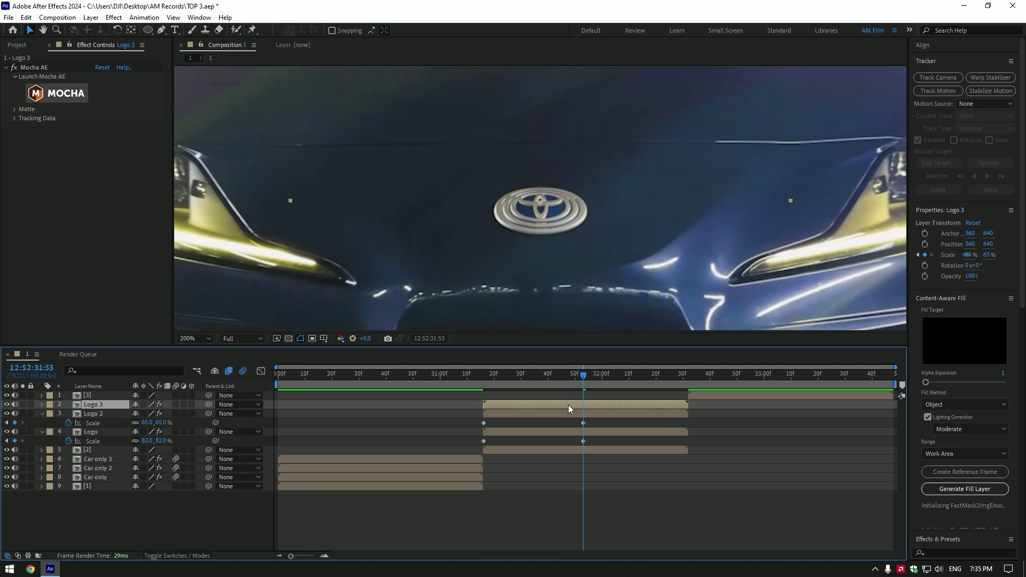
key(s)
mouse_move(145, 414)
mouse_down()
mouse_move(131, 414)
mouse_move(145, 414)
mouse_up()
key(ctrl+d)
key(ctrl+d)
drag(583, 375, 691, 375)
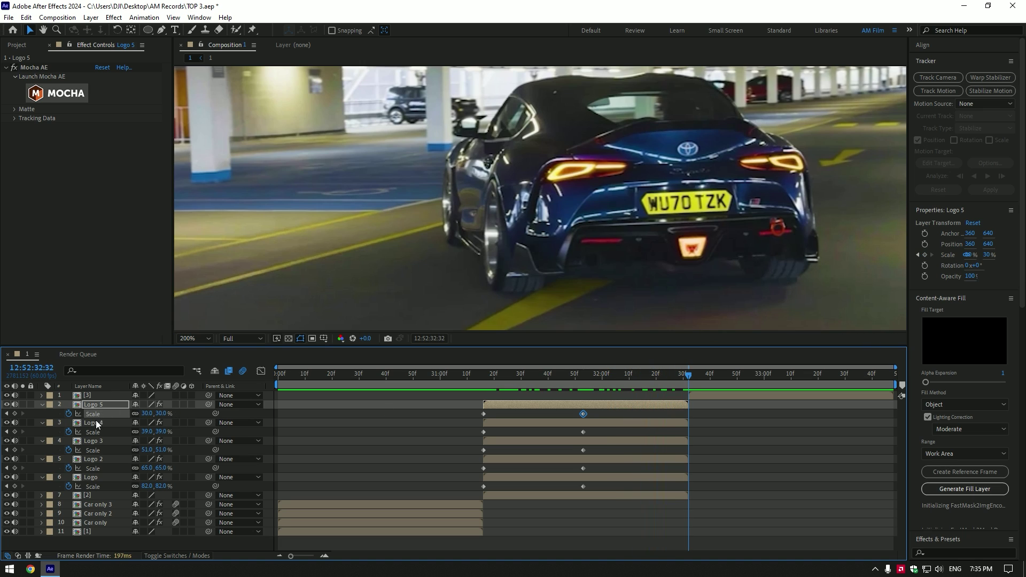
Step: Reset Scale on all five Logo layers to add 100% end keyframes
click(96, 416)
ctrl+click(94, 432)
ctrl+click(97, 450)
ctrl+click(96, 468)
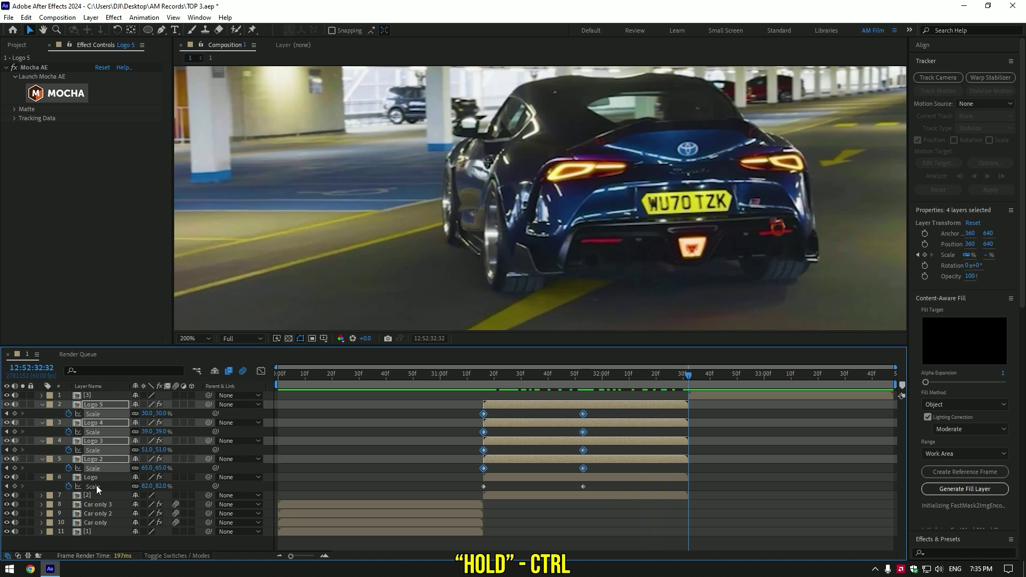
ctrl+click(96, 486)
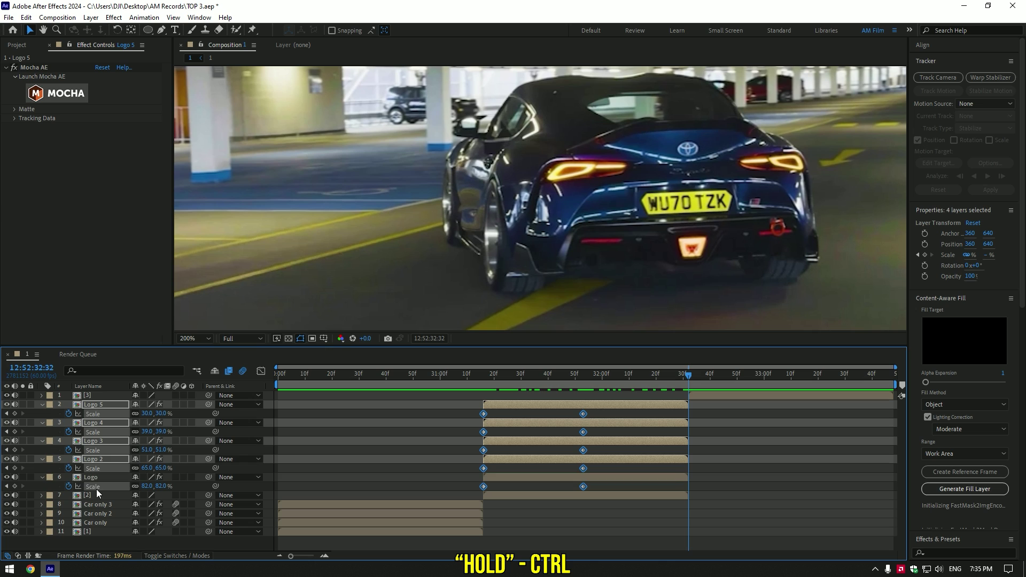
right_click(99, 449)
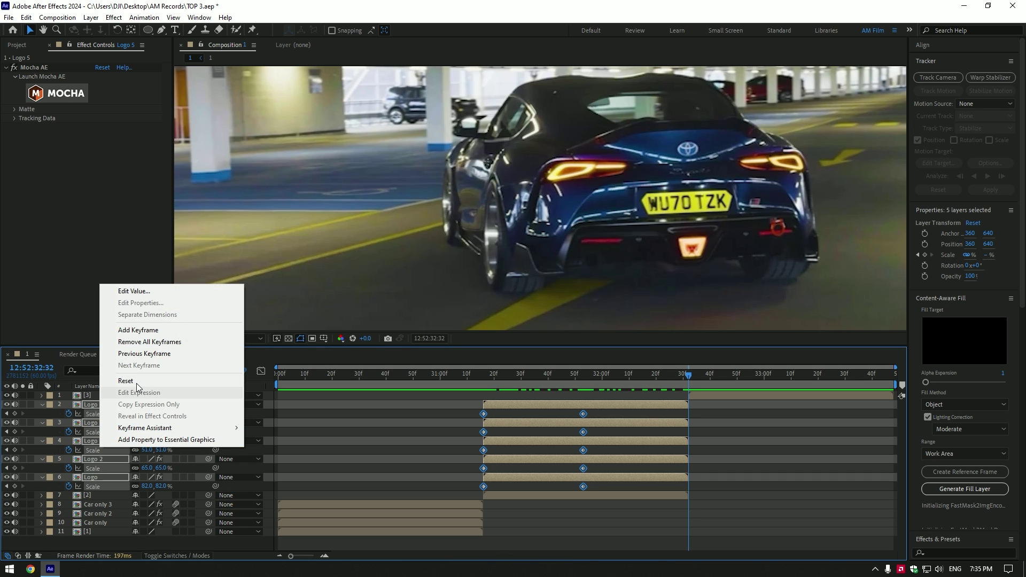
click(137, 380)
Step: Easy-ease the Logo Scale keyframes and shape their speed curves in the Graph Editor
drag(639, 373, 500, 375)
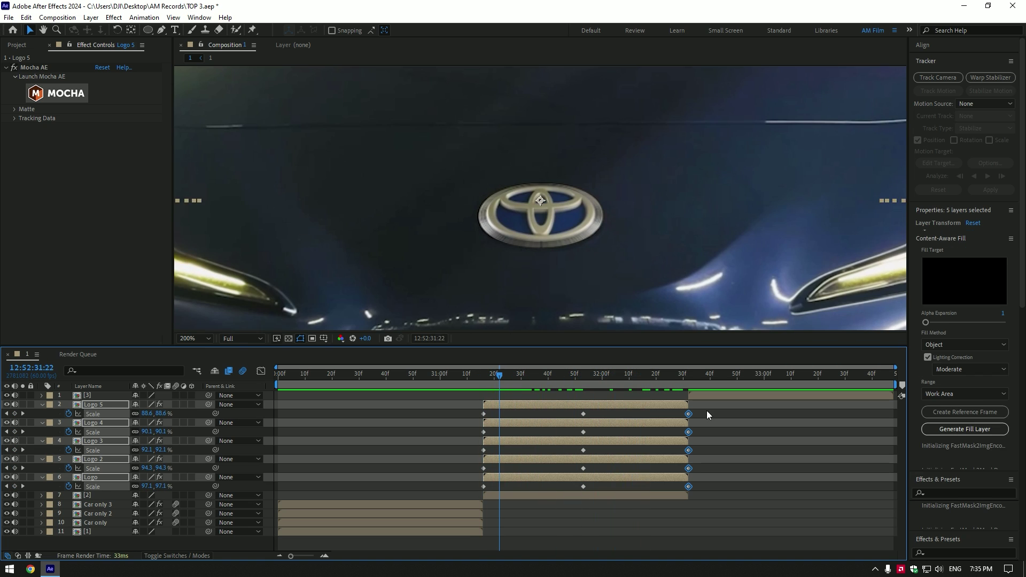
drag(709, 410, 479, 486)
key(F9)
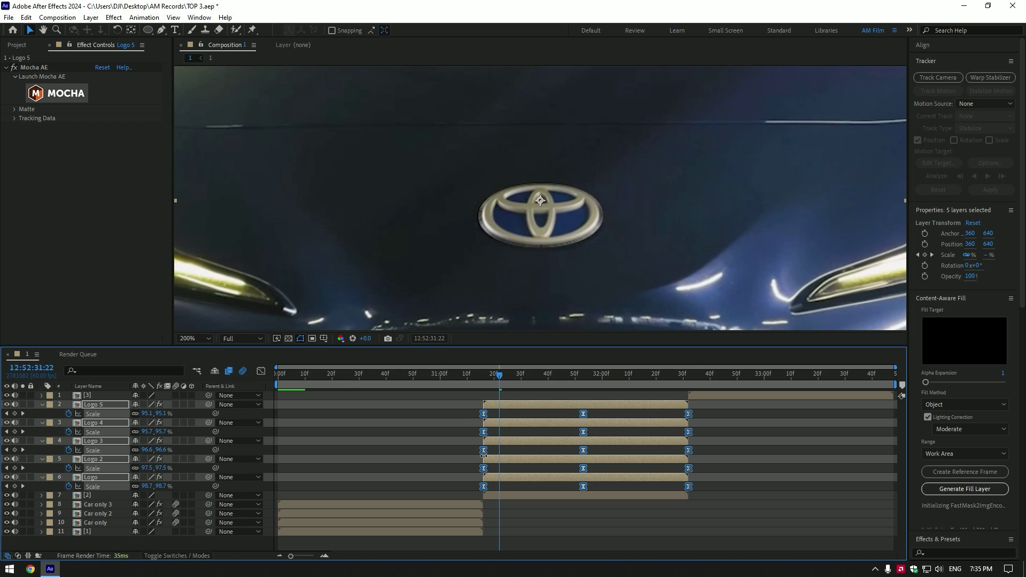
click(260, 372)
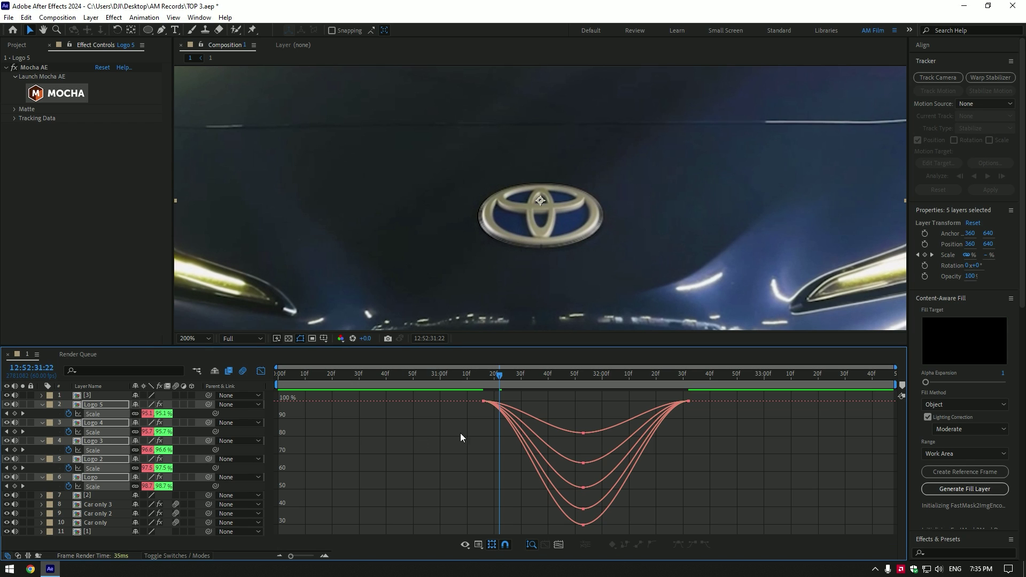
drag(460, 433, 465, 406)
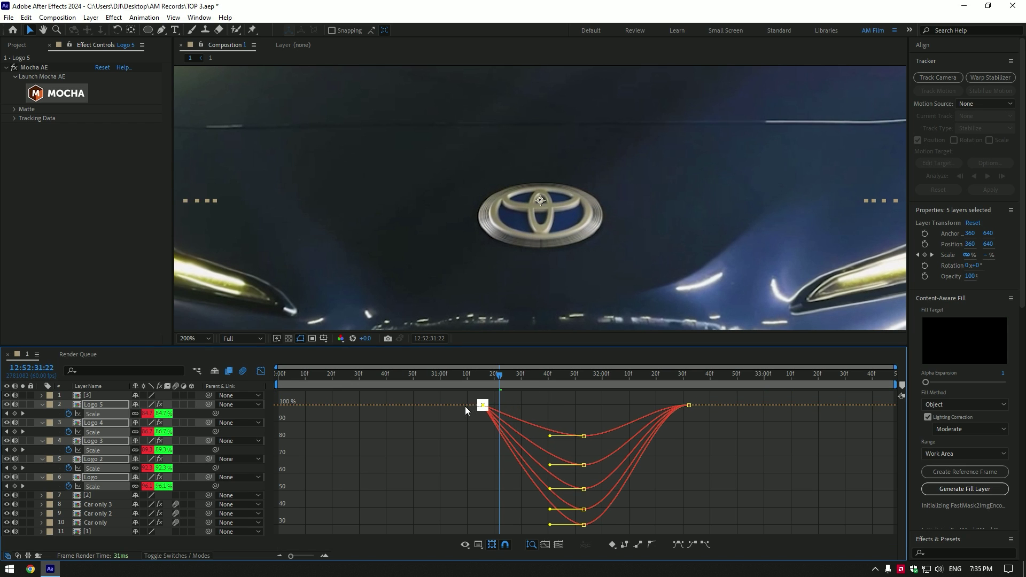
drag(561, 413, 596, 534)
drag(550, 436, 470, 431)
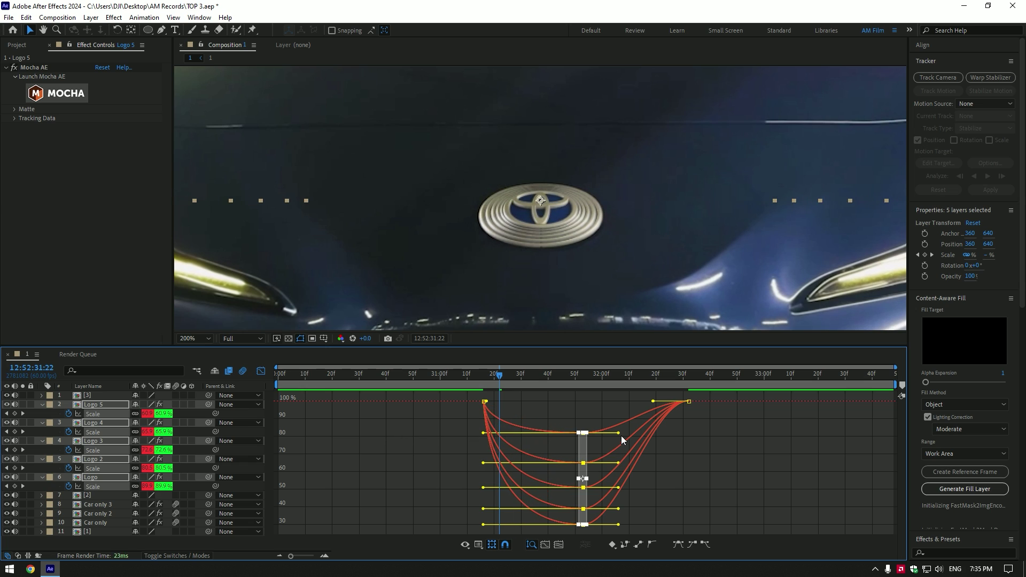
drag(619, 433, 678, 394)
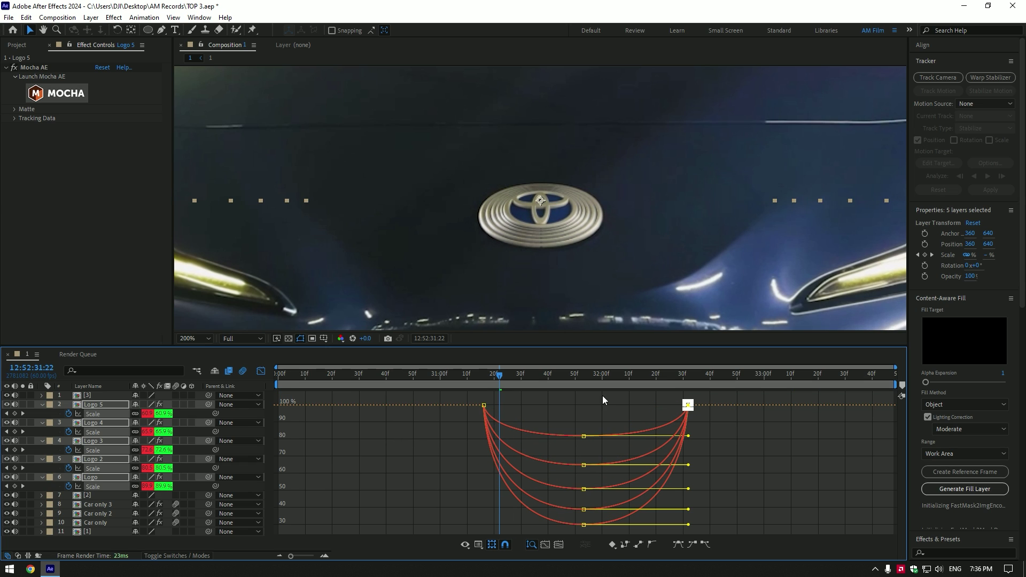
click(261, 371)
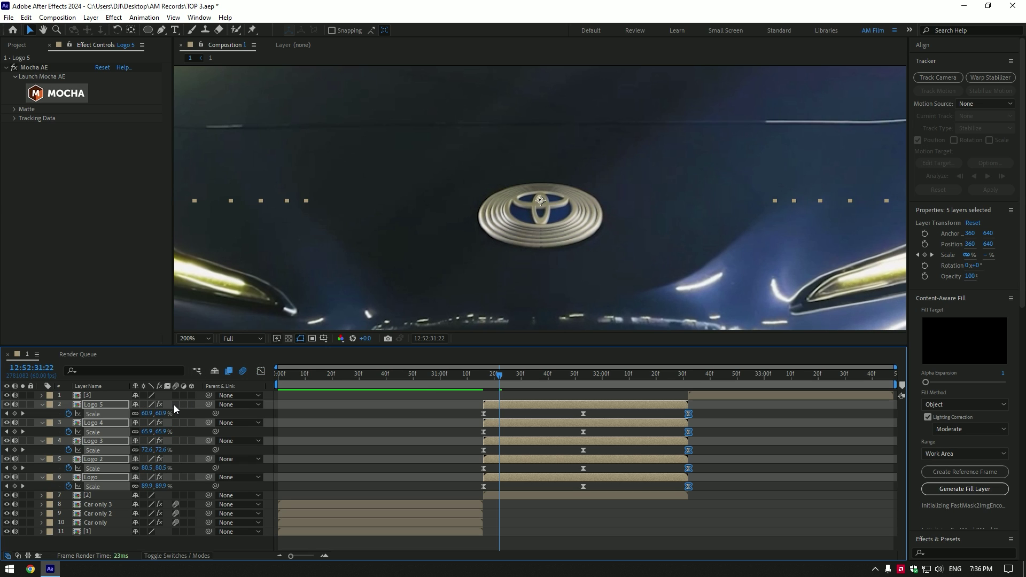
Step: Enable motion blur on the five Logo layers and collapse their Scale properties
drag(174, 405, 173, 476)
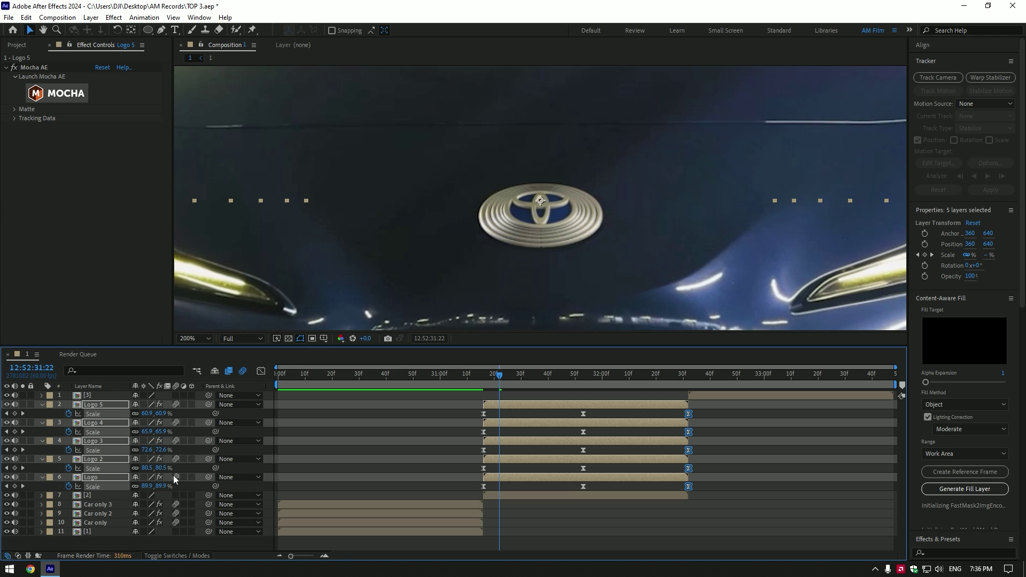
click(41, 405)
click(539, 482)
click(482, 373)
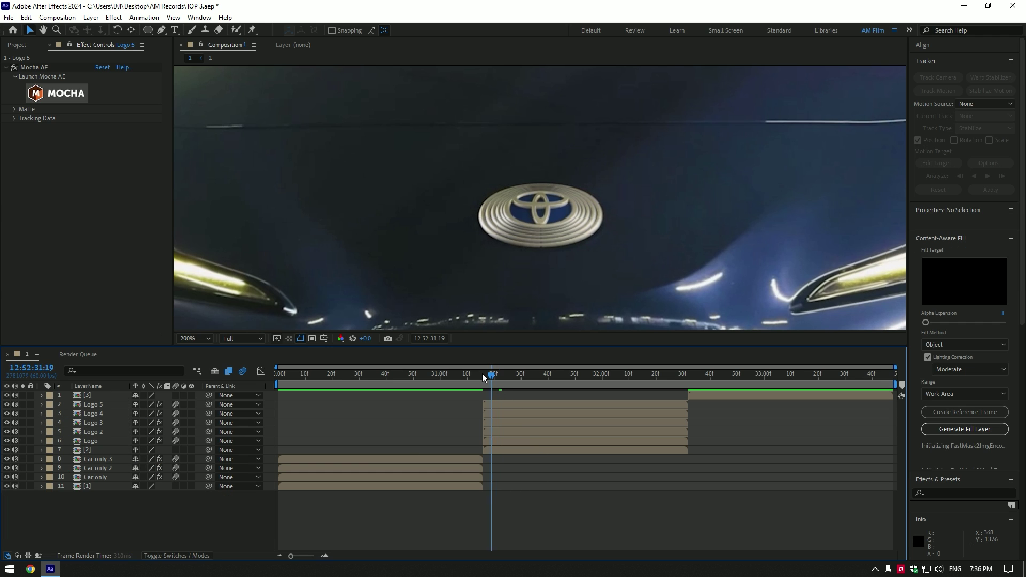
scroll(528, 252, down, 2)
Step: Preview the animation, then Roto Brush layer 3's car and freeze the matte
key(space)
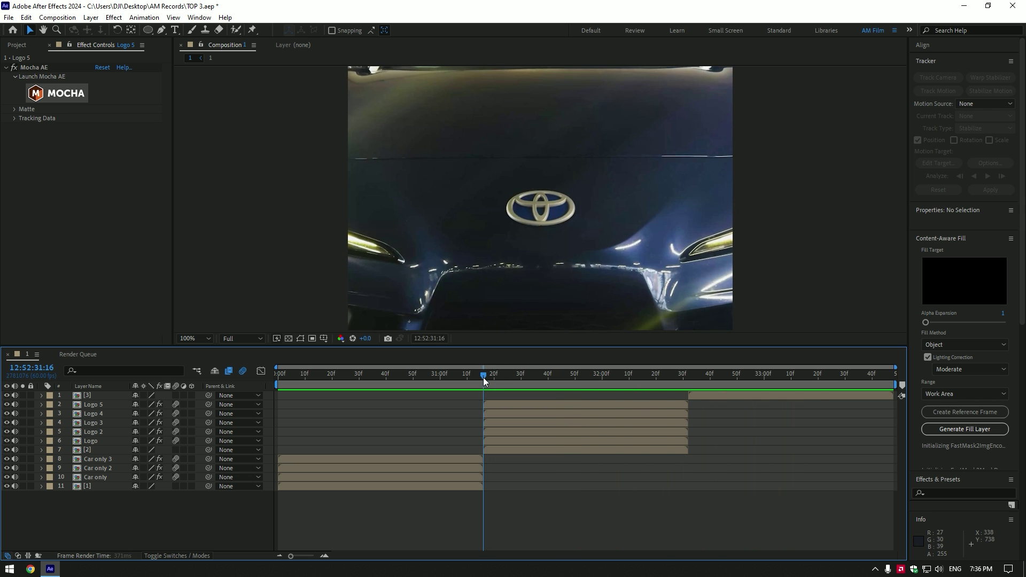
key(space)
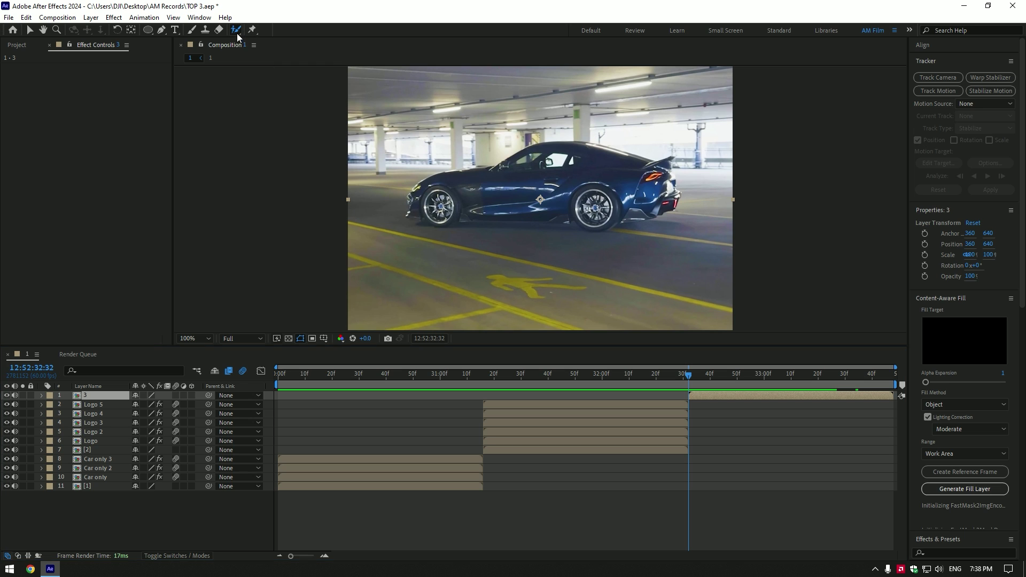
double_click(697, 396)
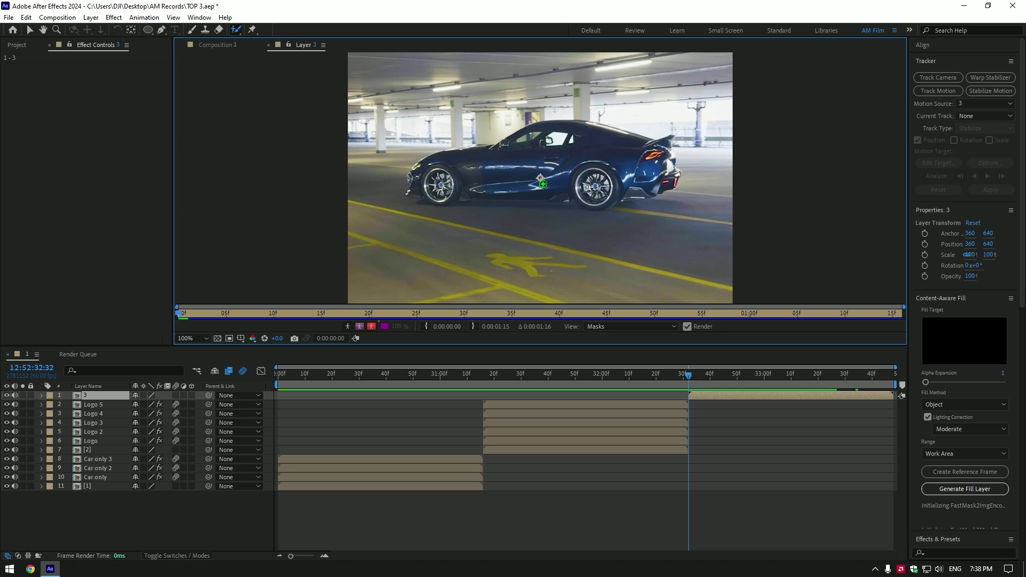
scroll(582, 176, up, 1)
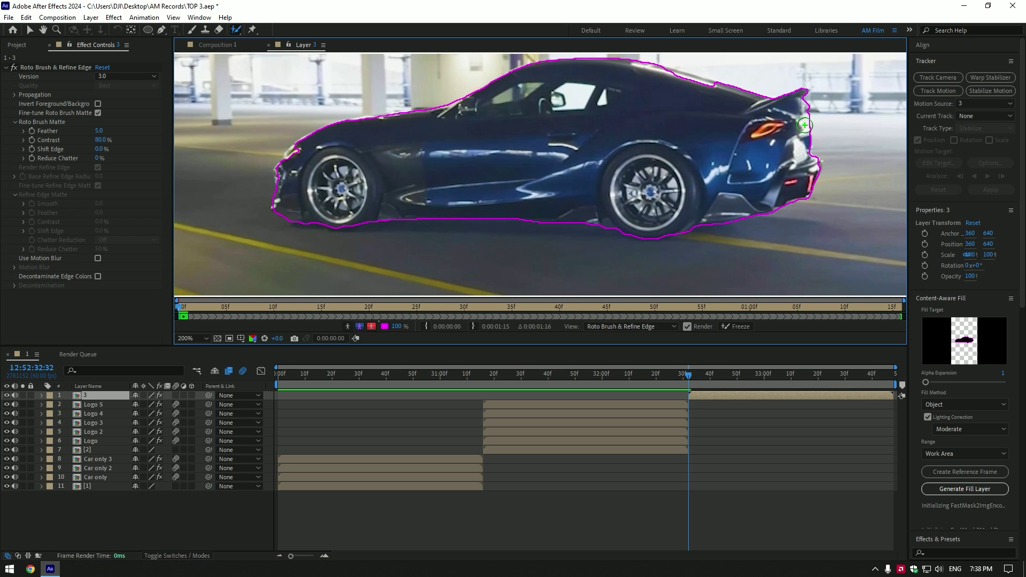
drag(353, 127, 415, 120)
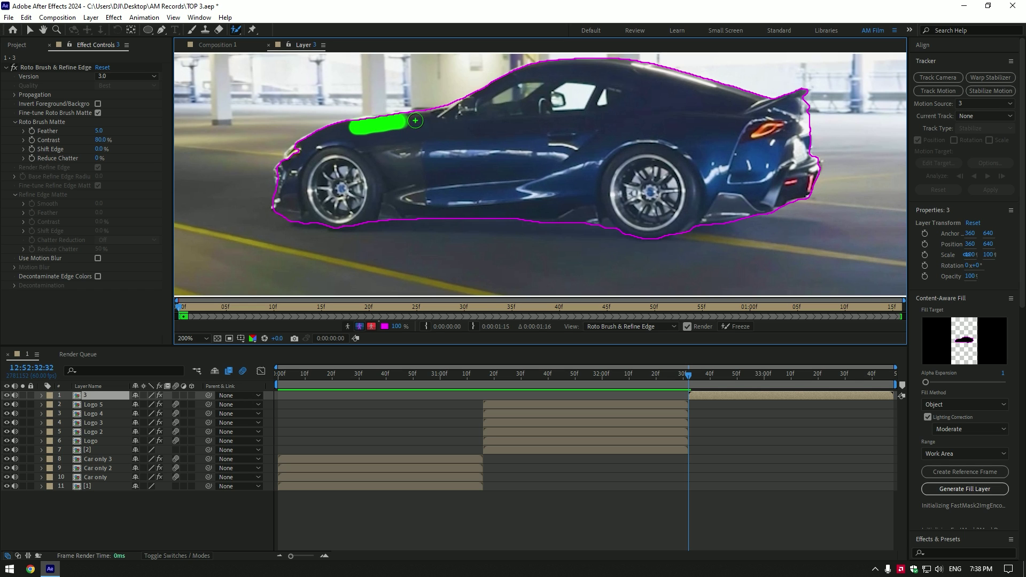
scroll(527, 151, down, 1)
click(740, 327)
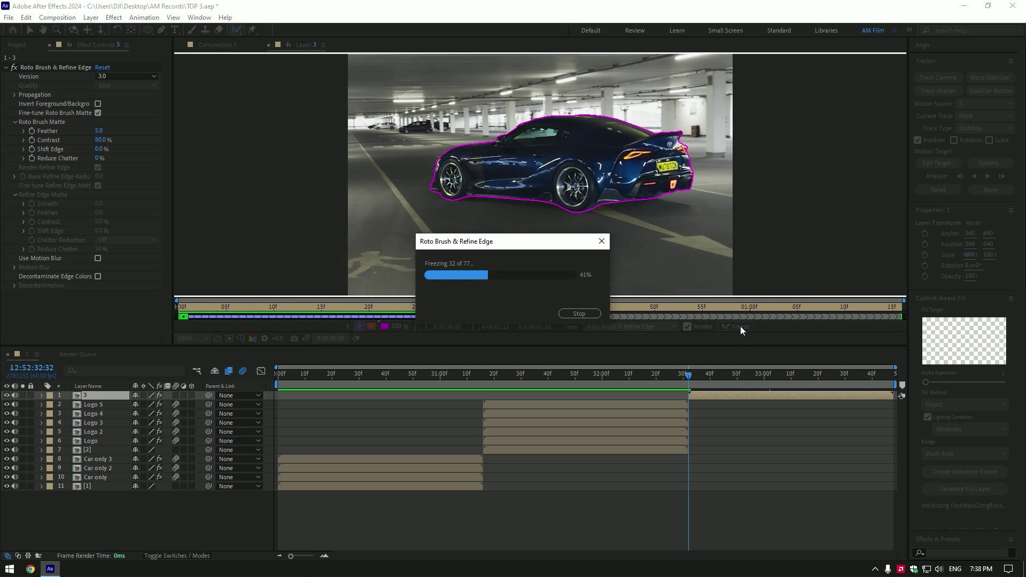
click(212, 46)
Step: Feather the matte to 10, duplicate layer 3, and remove Roto Brush from the lower copy
click(100, 131)
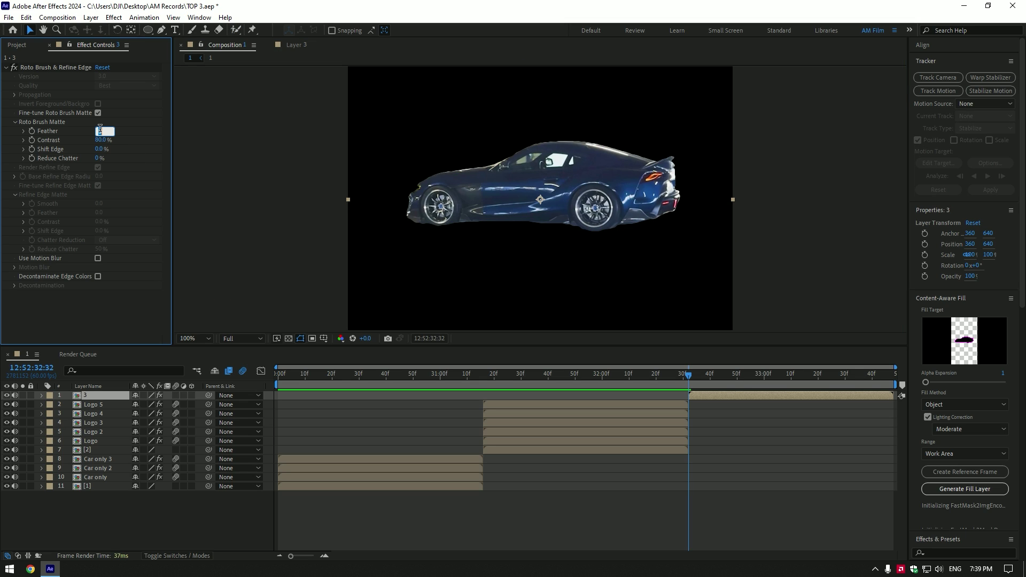
text(10)
key(Return)
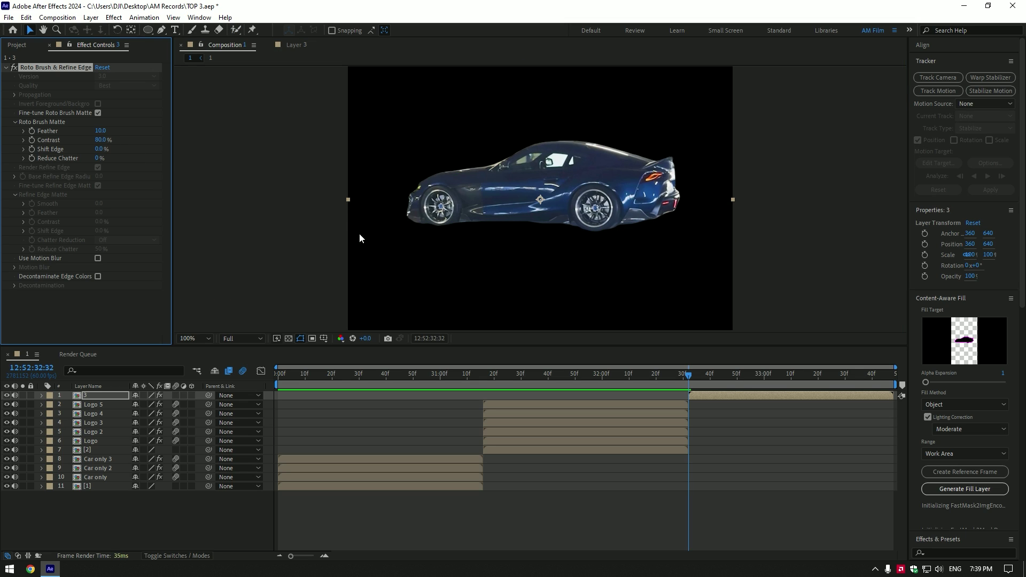
click(714, 393)
key(ctrl+d)
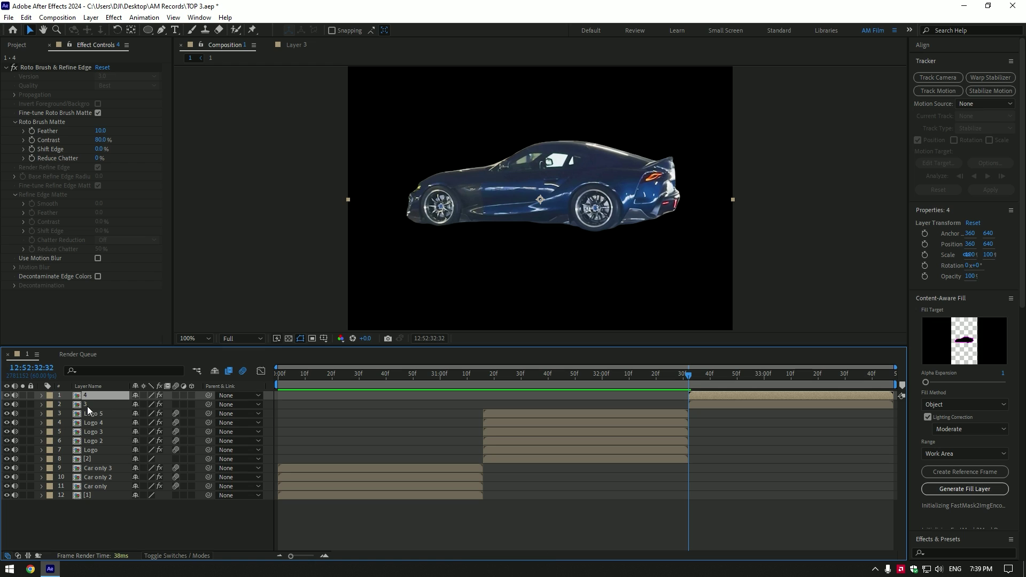
click(55, 68)
key(Delete)
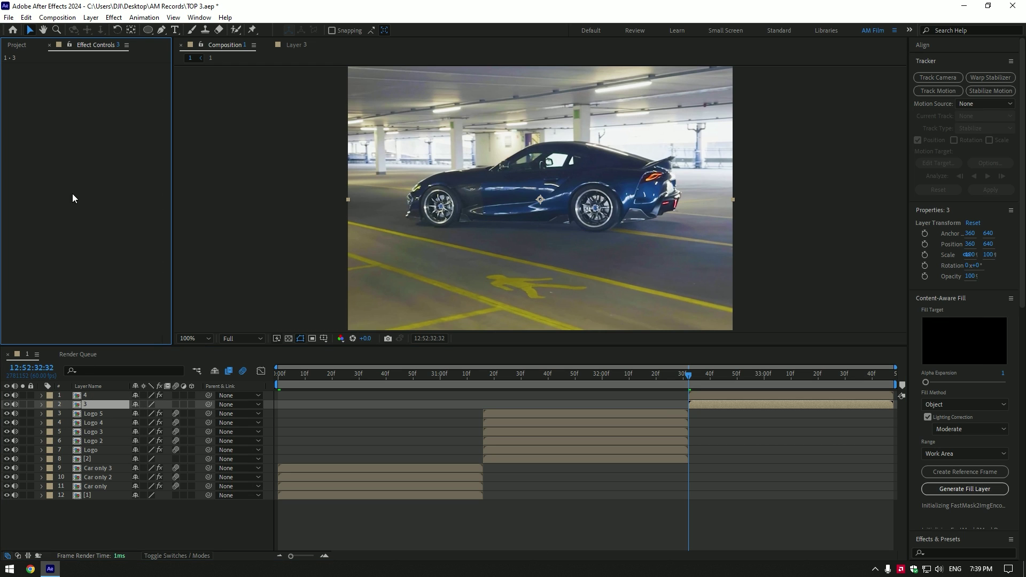
Step: Rename the top layer 'Car only' and apply Glitchify to it
right_click(91, 396)
click(121, 366)
text(C)
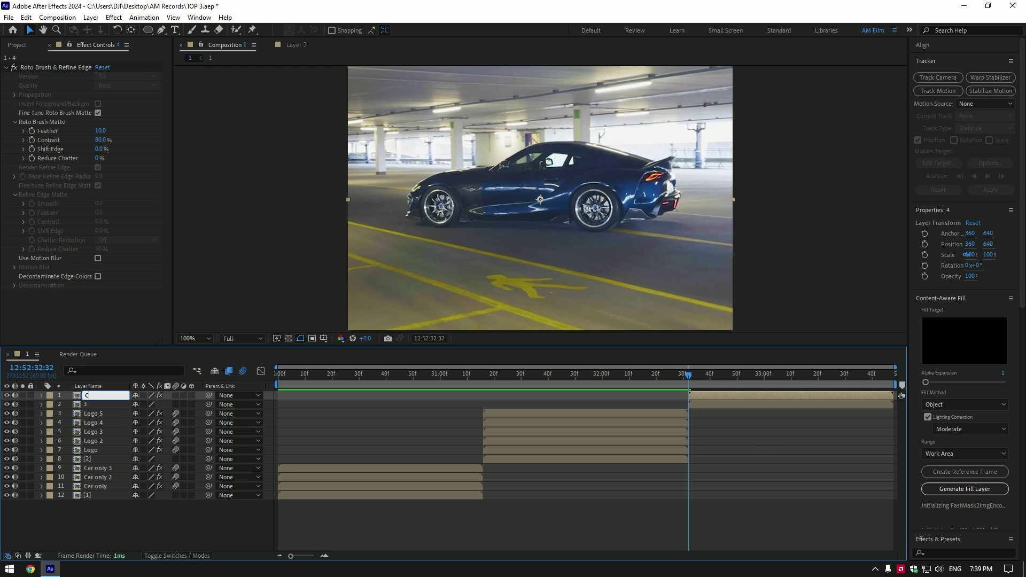
text(ar only)
key(Return)
key(ctrl+space)
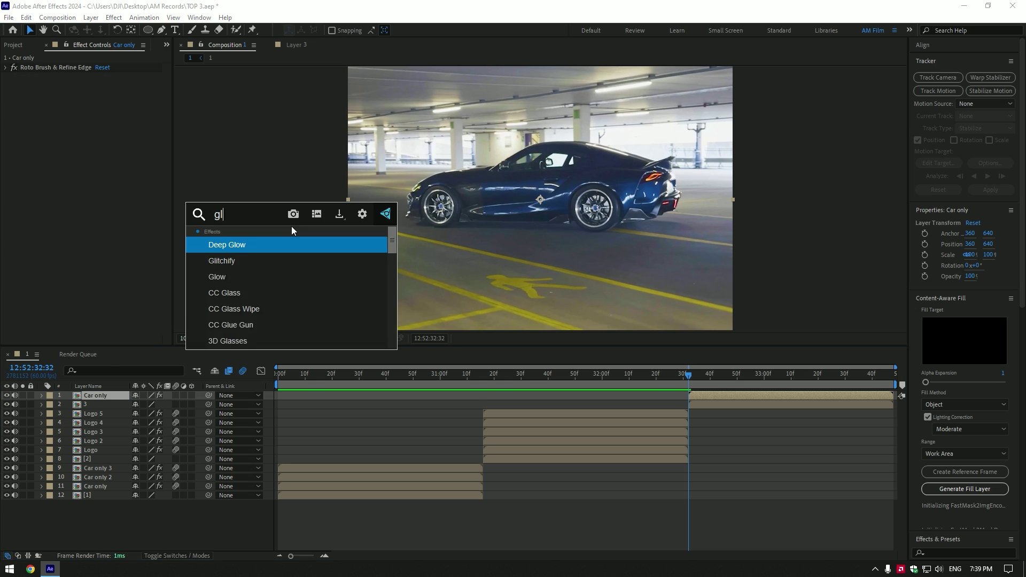
text(glitch)
key(Return)
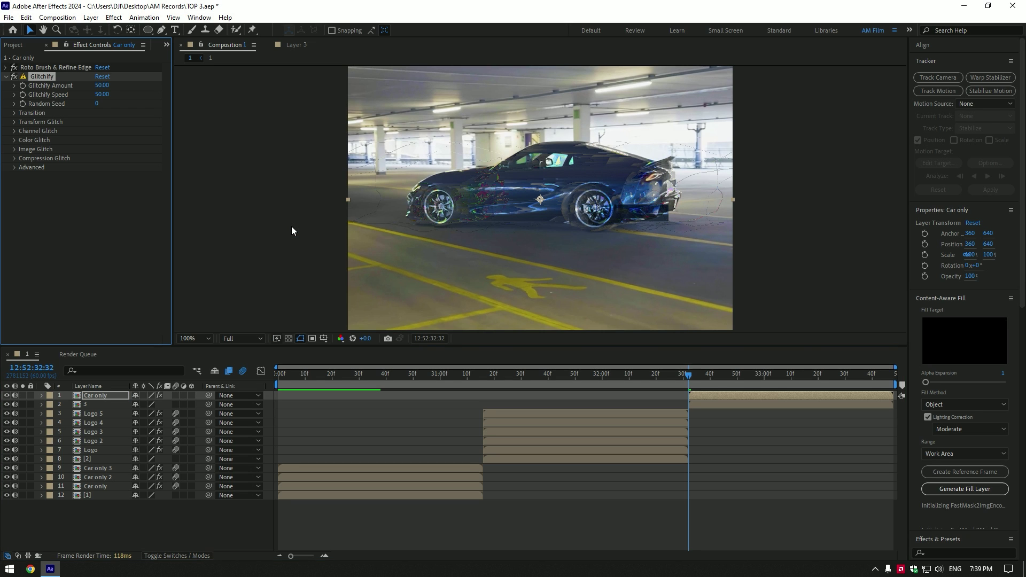
Step: Under Channel Glitch > Channel Scale, set Offset to 0 and lower the amount to 0
click(14, 149)
click(14, 140)
click(15, 139)
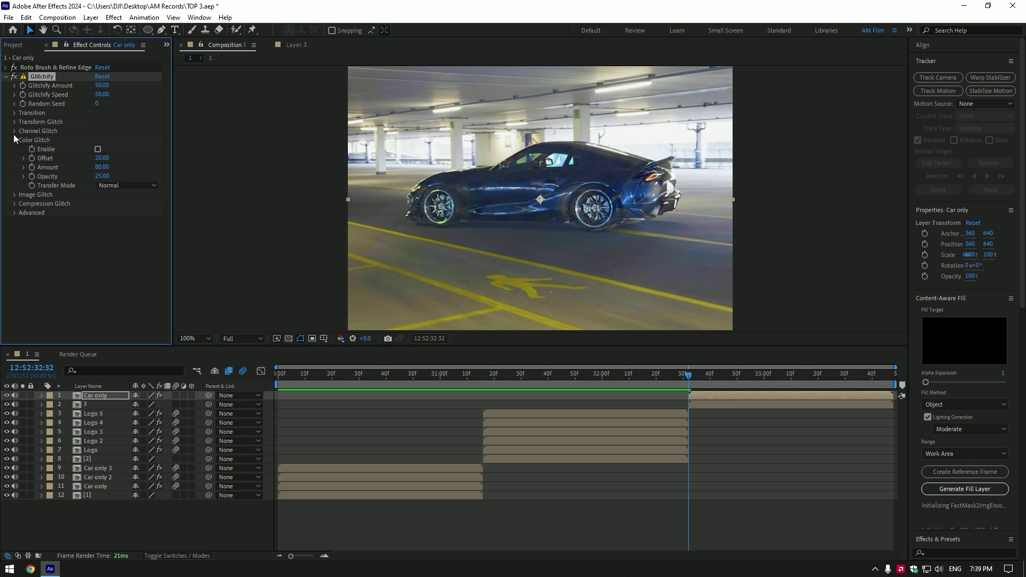
click(14, 131)
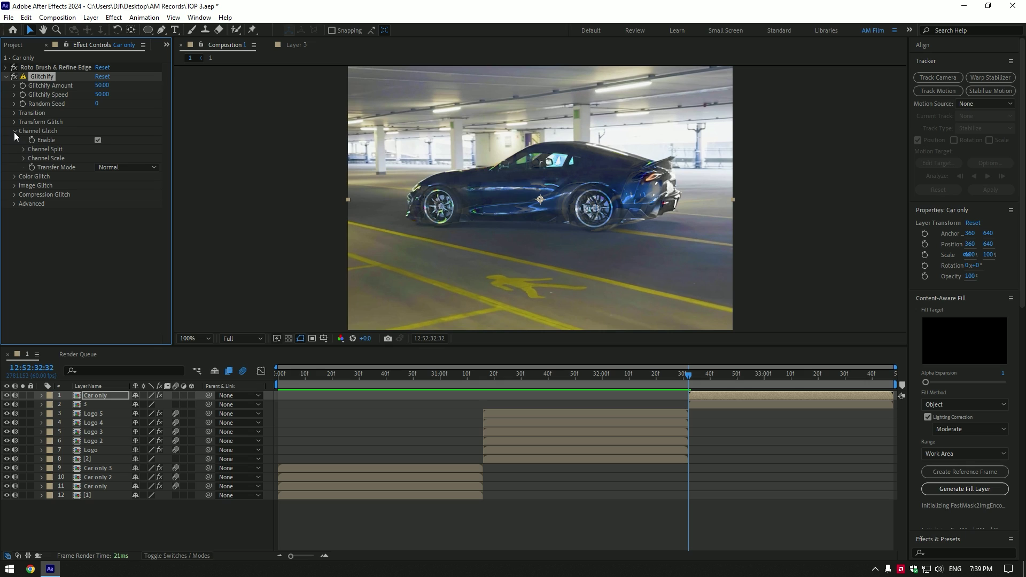
click(25, 149)
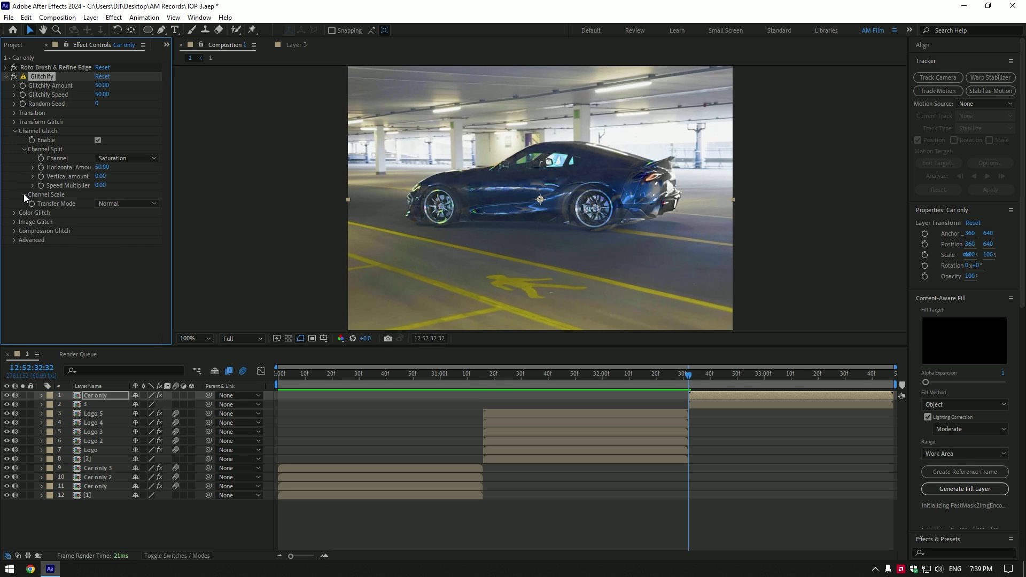
click(24, 195)
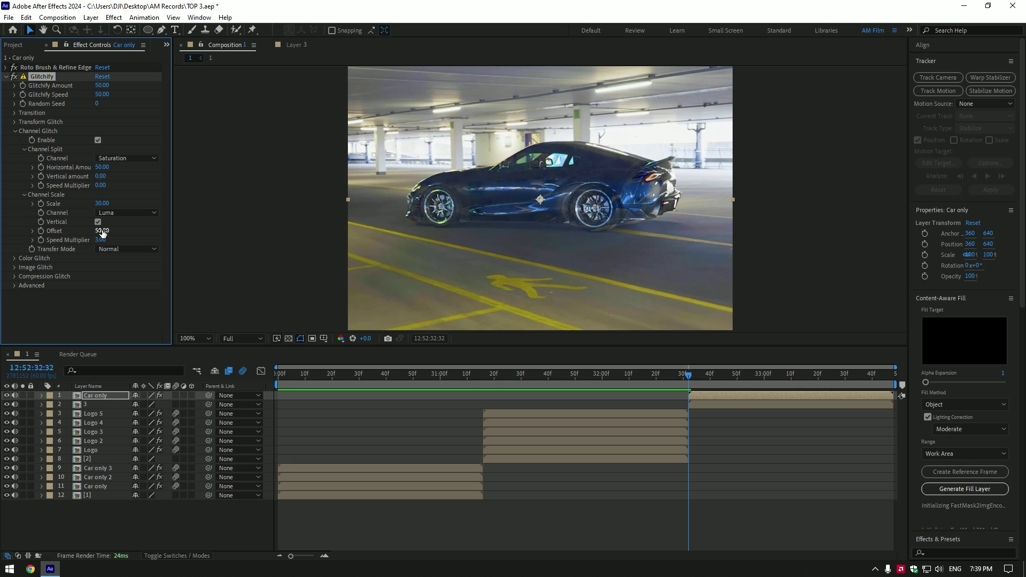
drag(102, 232, 43, 239)
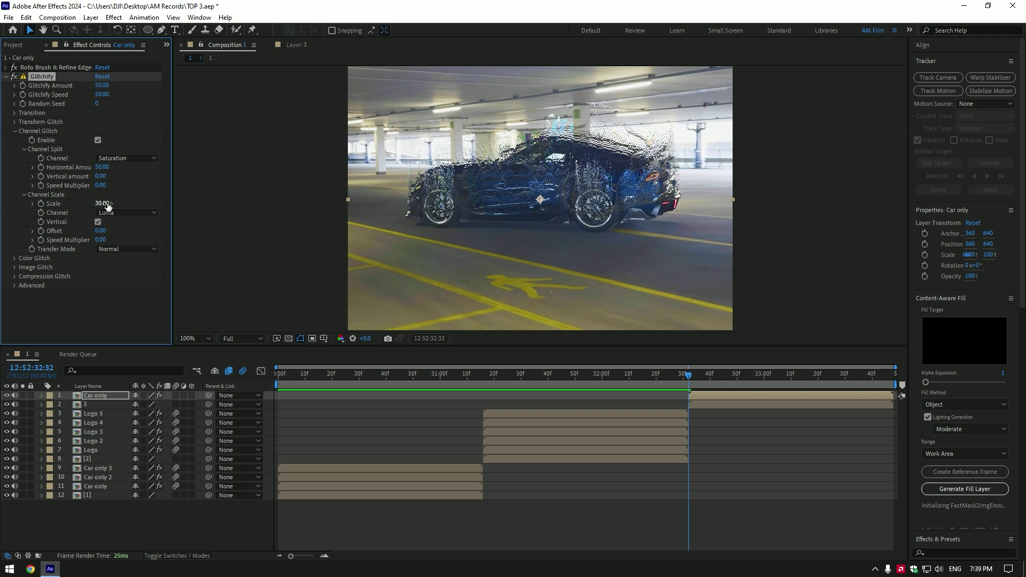
mouse_move(105, 204)
mouse_down()
mouse_move(90, 204)
mouse_move(114, 203)
mouse_up()
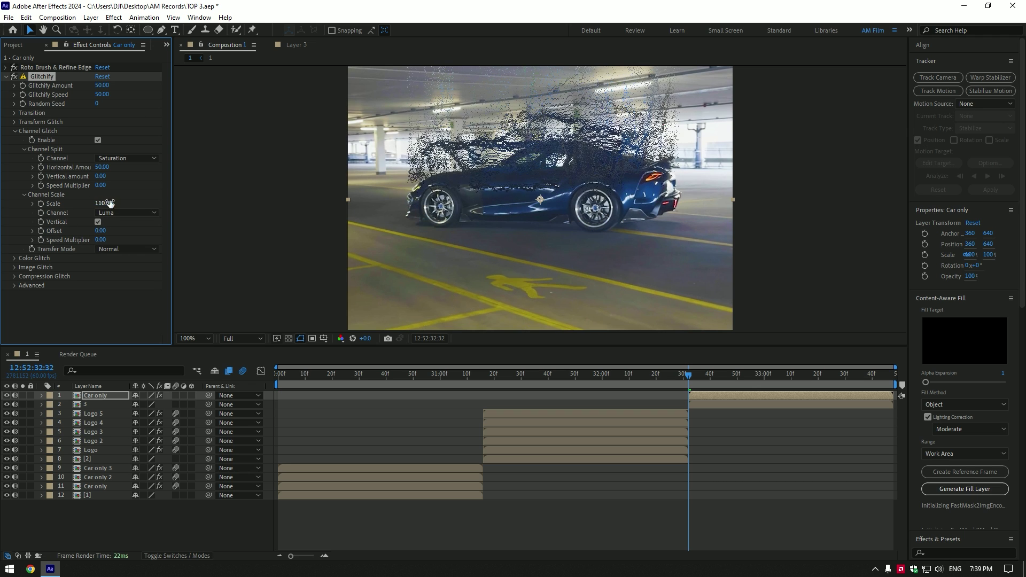
Step: Set Horizontal Amount to 0, enable Advanced Channel Scale Fill Gaps, and raise Channel Scale
key(comma)
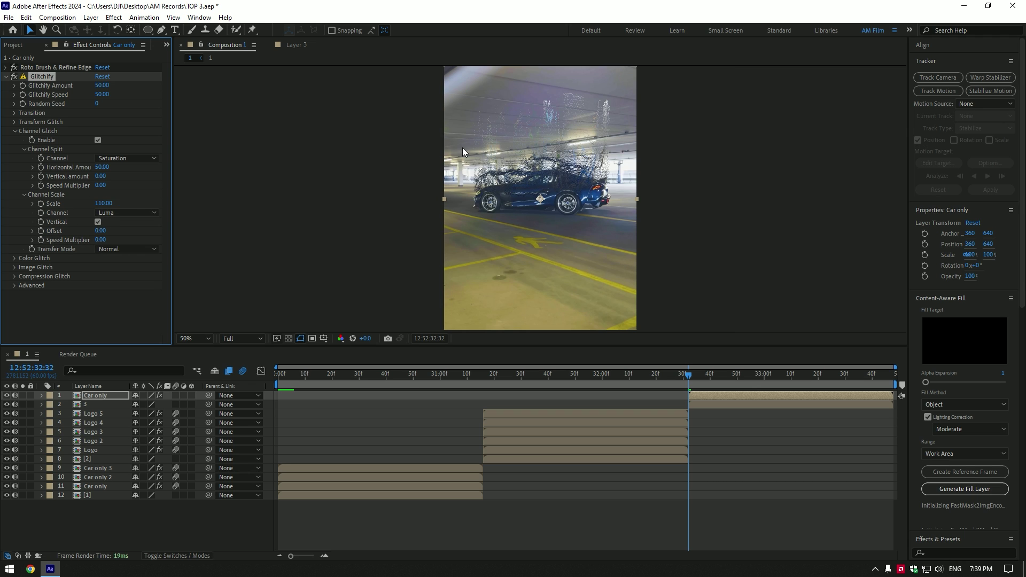
drag(102, 167, 99, 167)
click(105, 168)
key(Return)
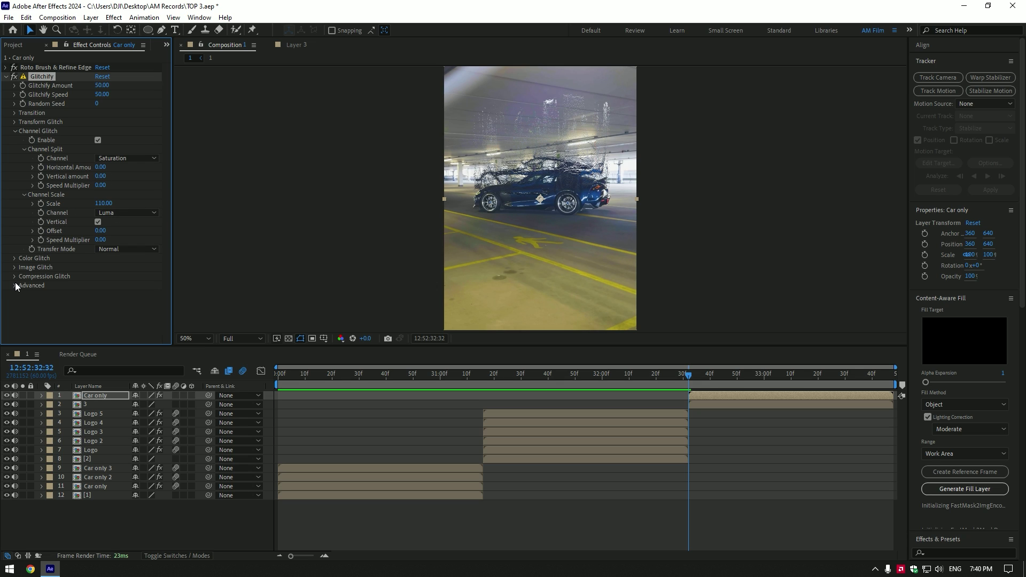
click(15, 286)
scroll(15, 287, down, 1)
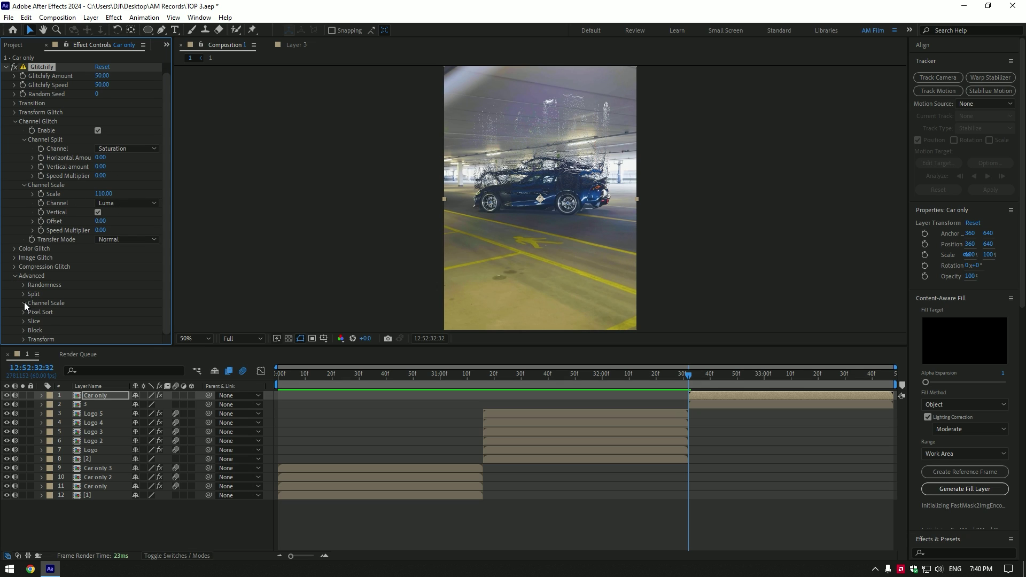
click(24, 303)
click(99, 331)
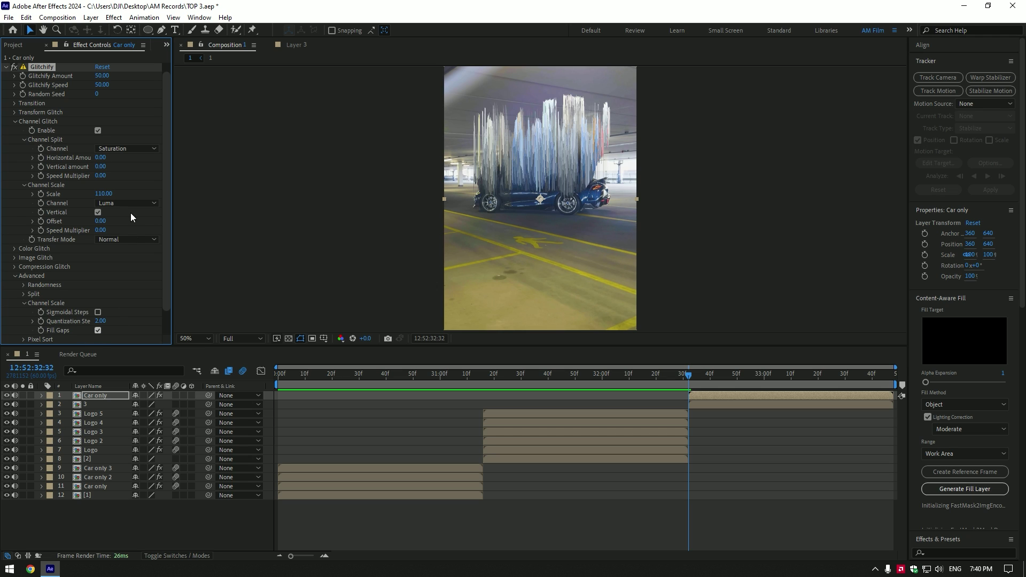
drag(104, 196, 105, 194)
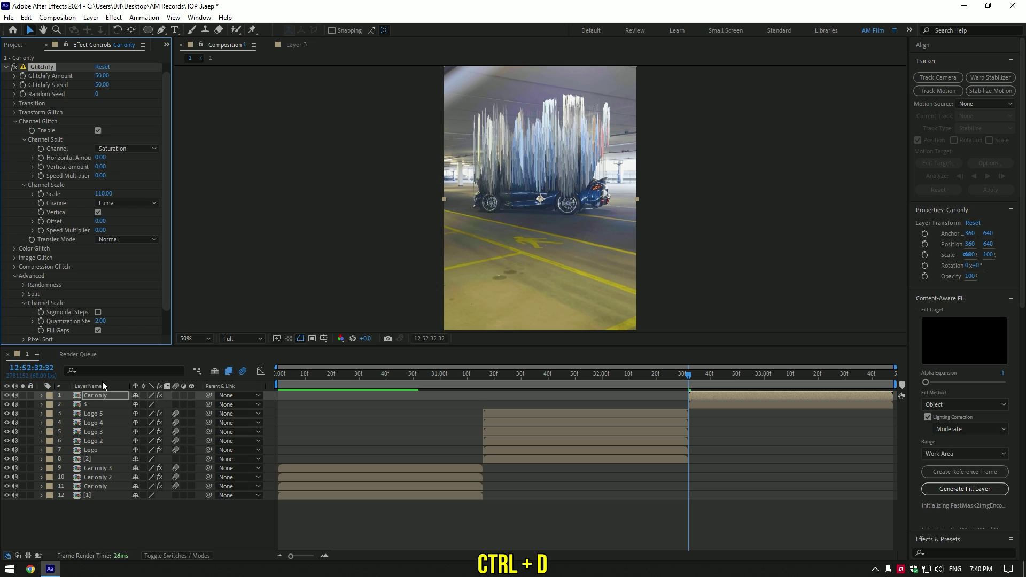
Step: Duplicate Car only and delete Glitchify from the new copy
click(98, 396)
key(ctrl+d)
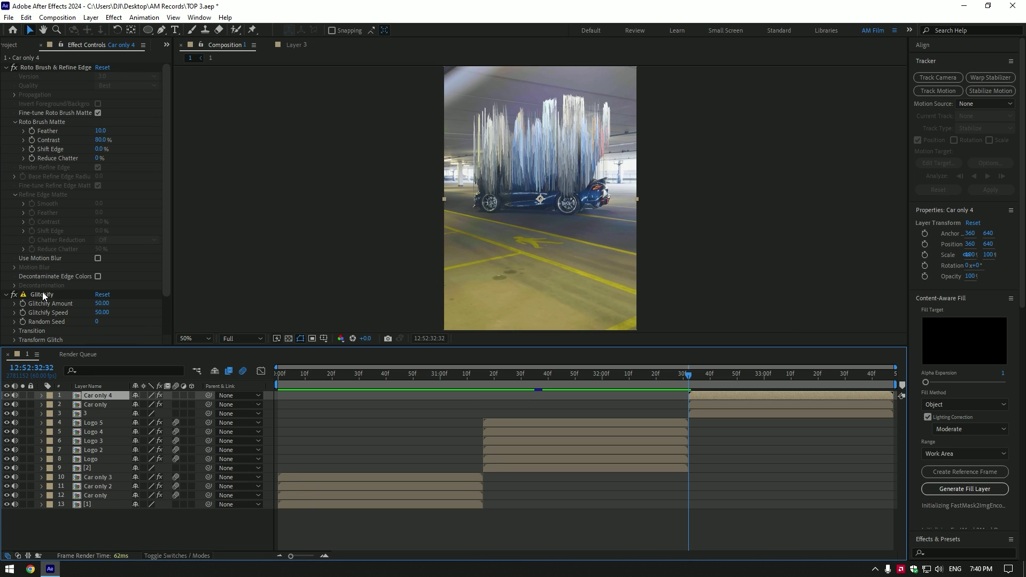
click(43, 295)
key(Delete)
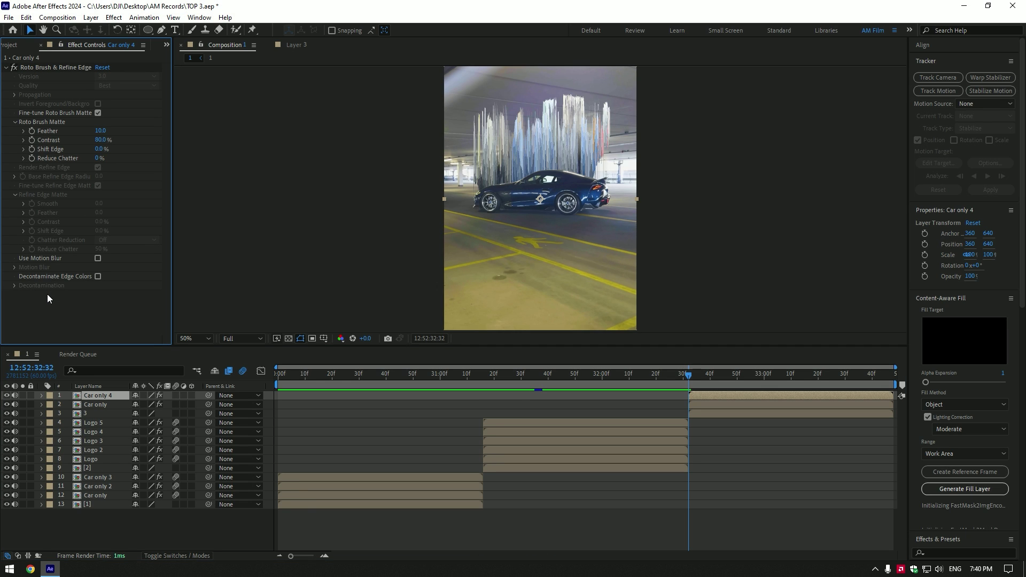